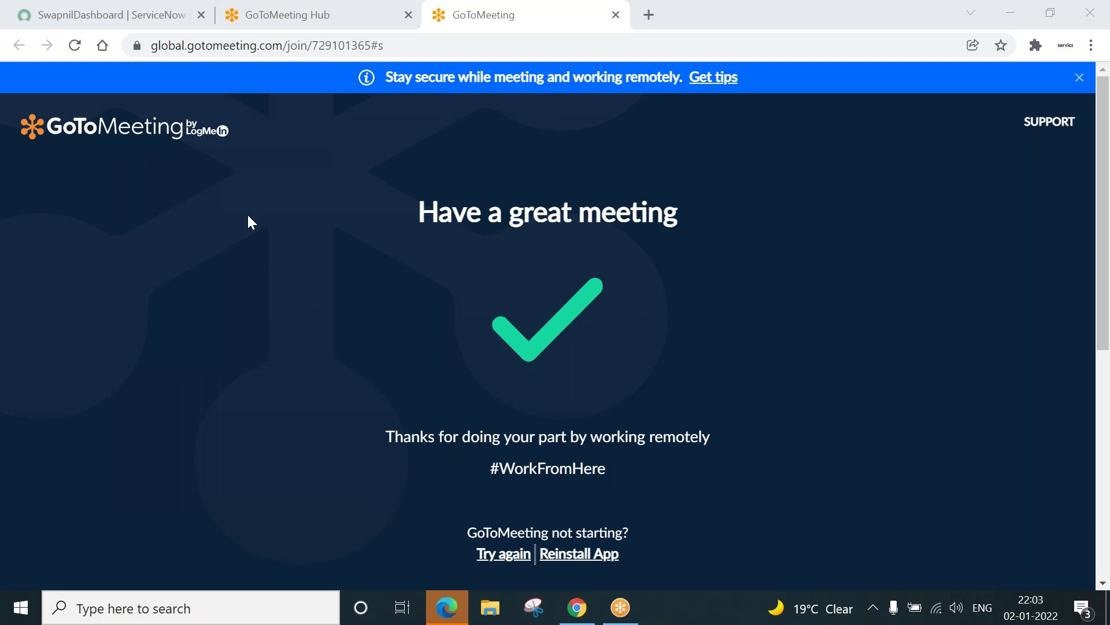
Step: Switch back to the ServiceNow dashboard tab in the browser
{"action": "left_click", "coordinate": [124, 22]}
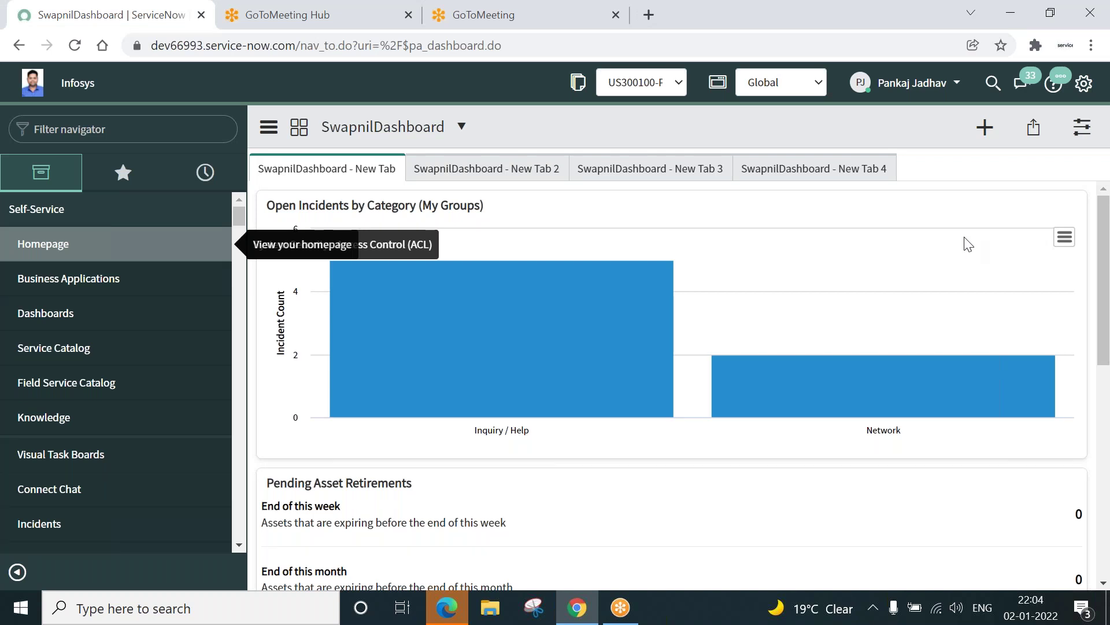
Step: Filter the navigator for 'flow des' and open Flow Designer
{"action": "left_click", "coordinate": [104, 126]}
{"action": "type", "text": "fl"}
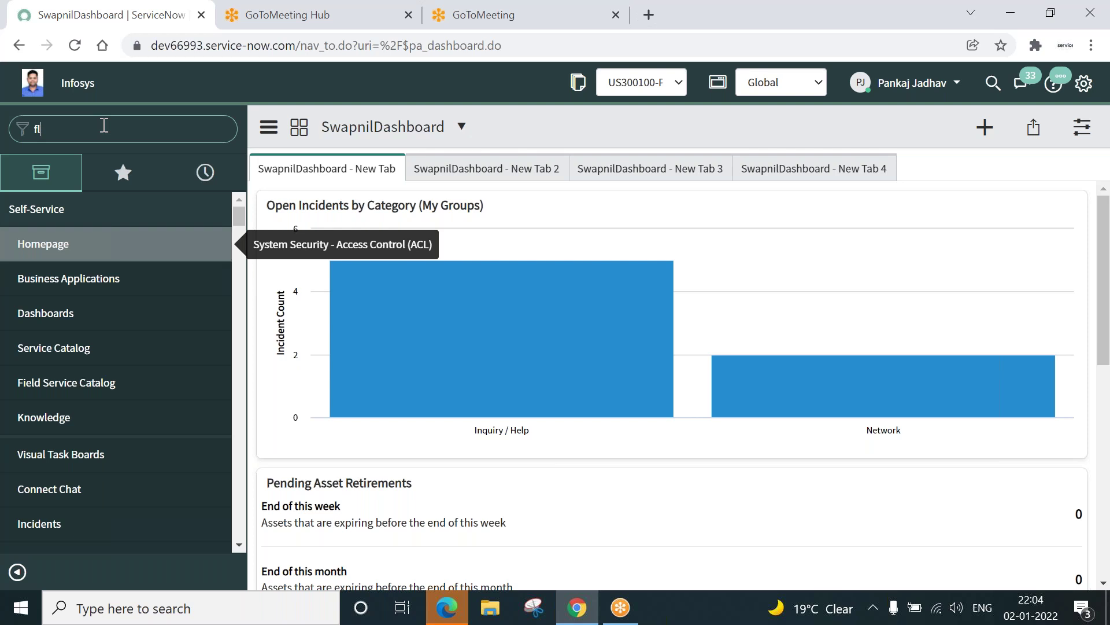
{"action": "type", "text": "ow des"}
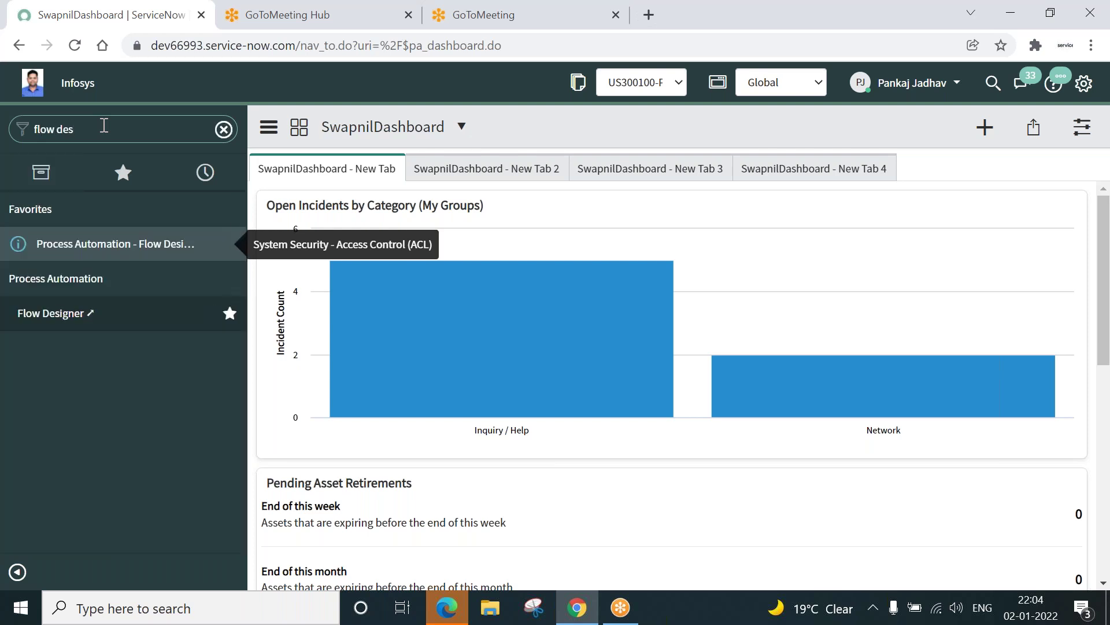
{"action": "left_click", "coordinate": [44, 318]}
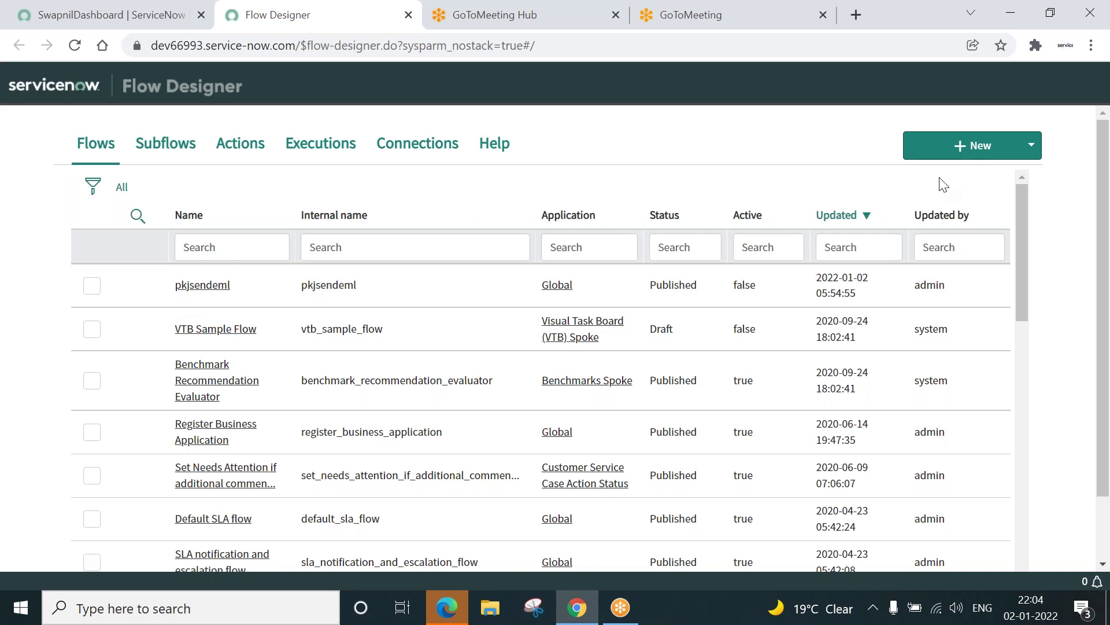
Step: Create a new flow named PankajSendEmail from New > Flow and submit its properties
{"action": "left_click", "coordinate": [1031, 152]}
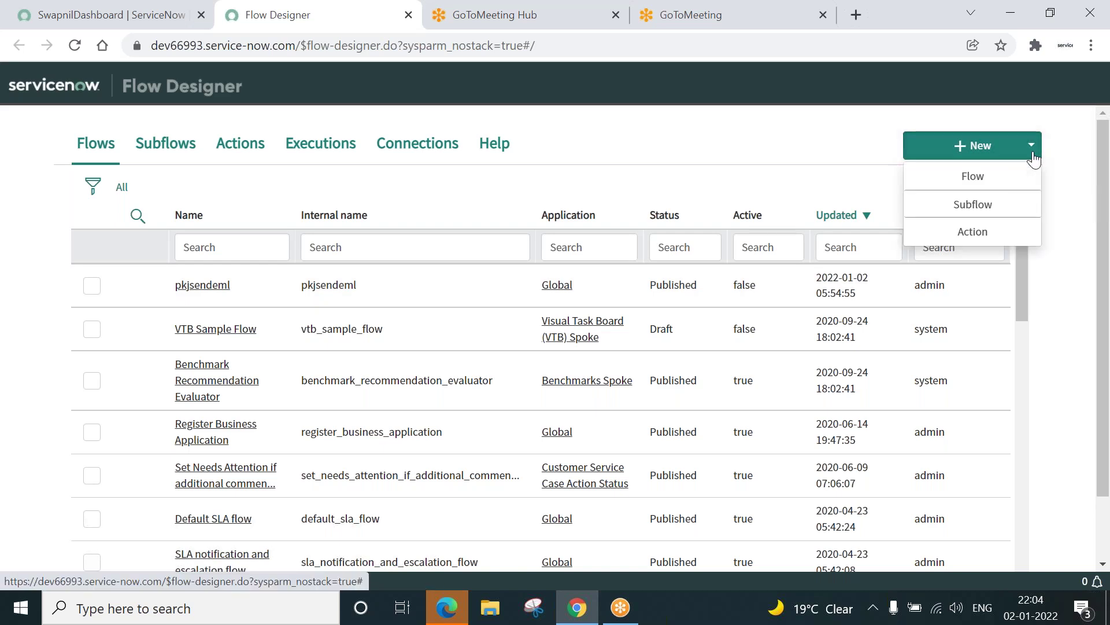
{"action": "left_click", "coordinate": [971, 179]}
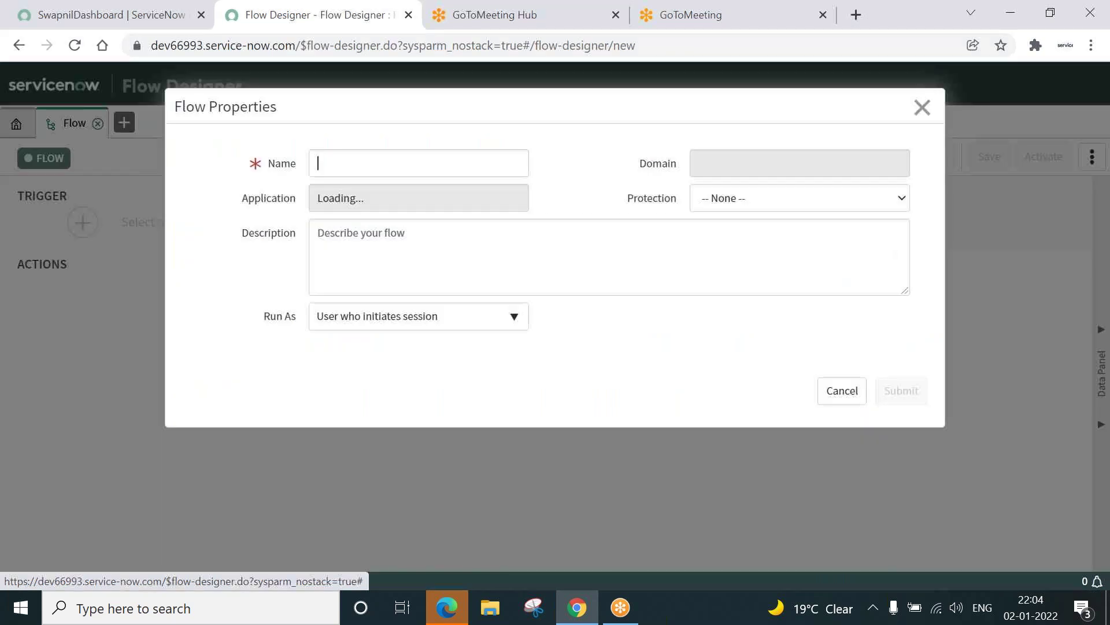
{"action": "type", "text": "Panka"}
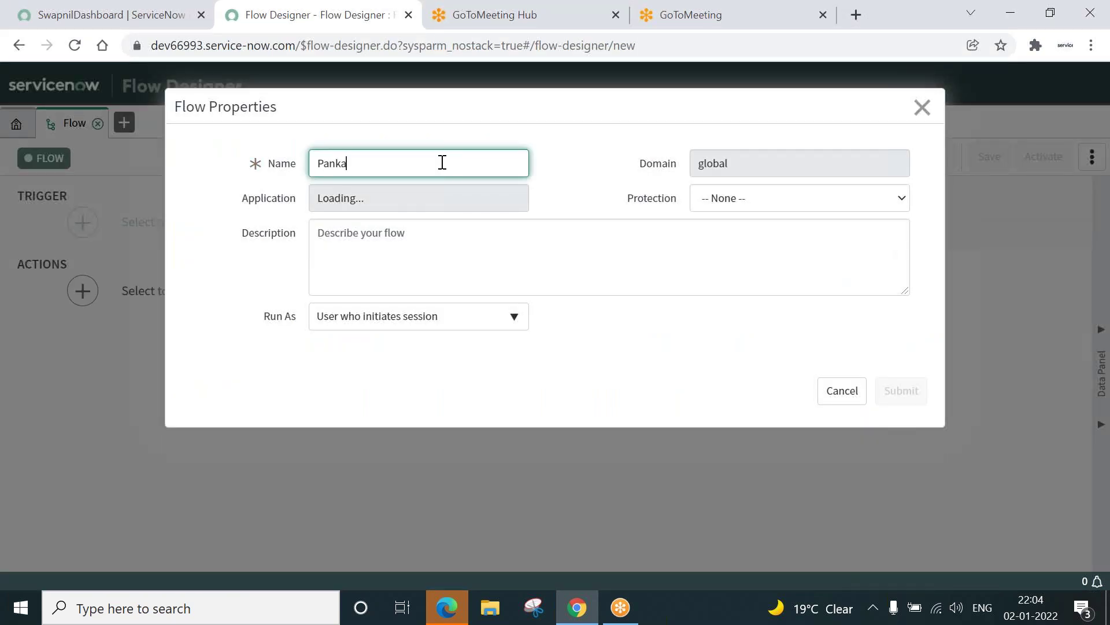
{"action": "type", "text": "jS"}
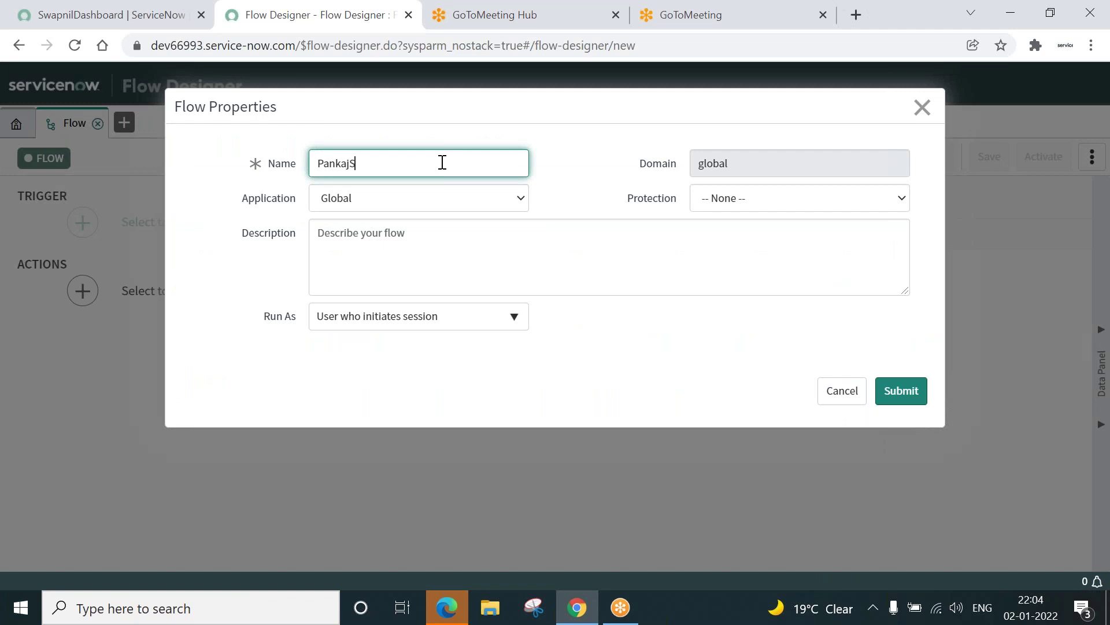
{"action": "type", "text": "end"}
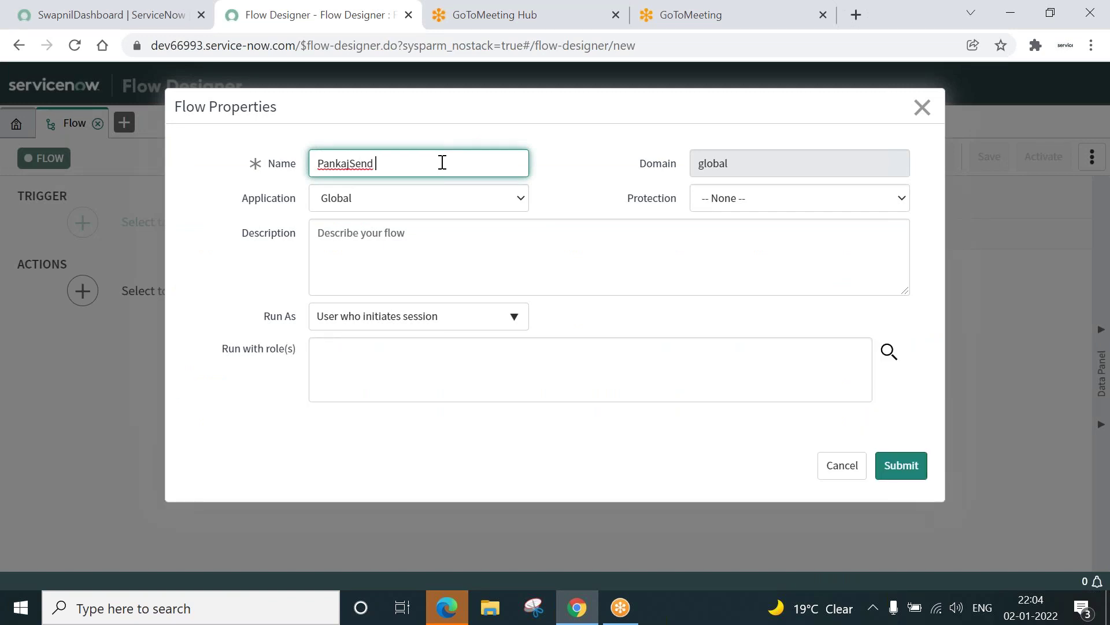
{"action": "key", "text": "BackSpace"}
{"action": "type", "text": "Email"}
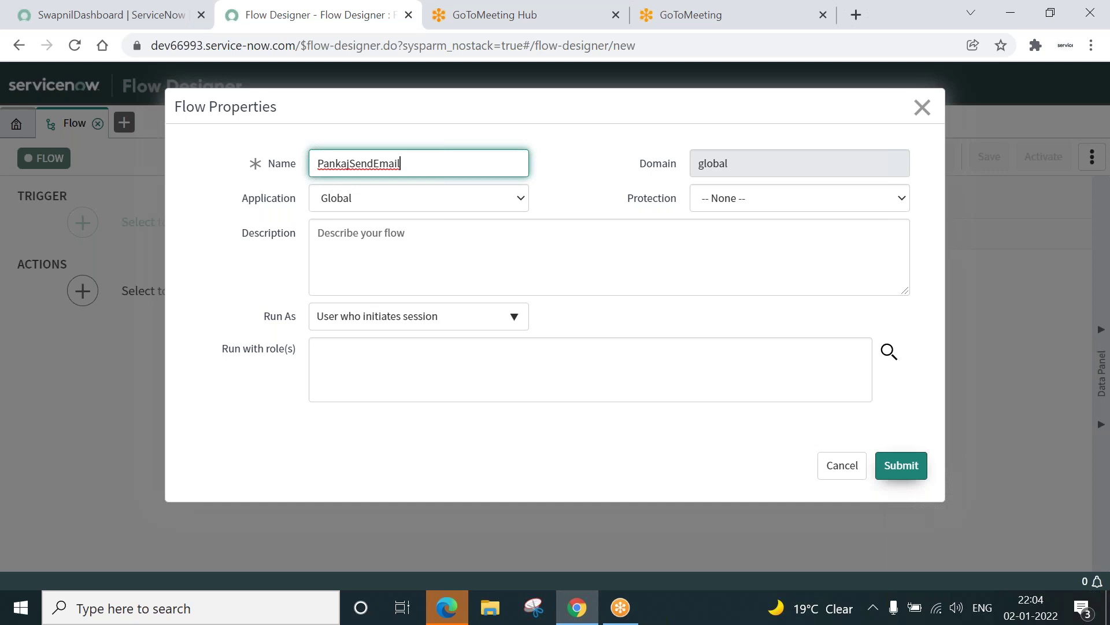
{"action": "left_click", "coordinate": [901, 465]}
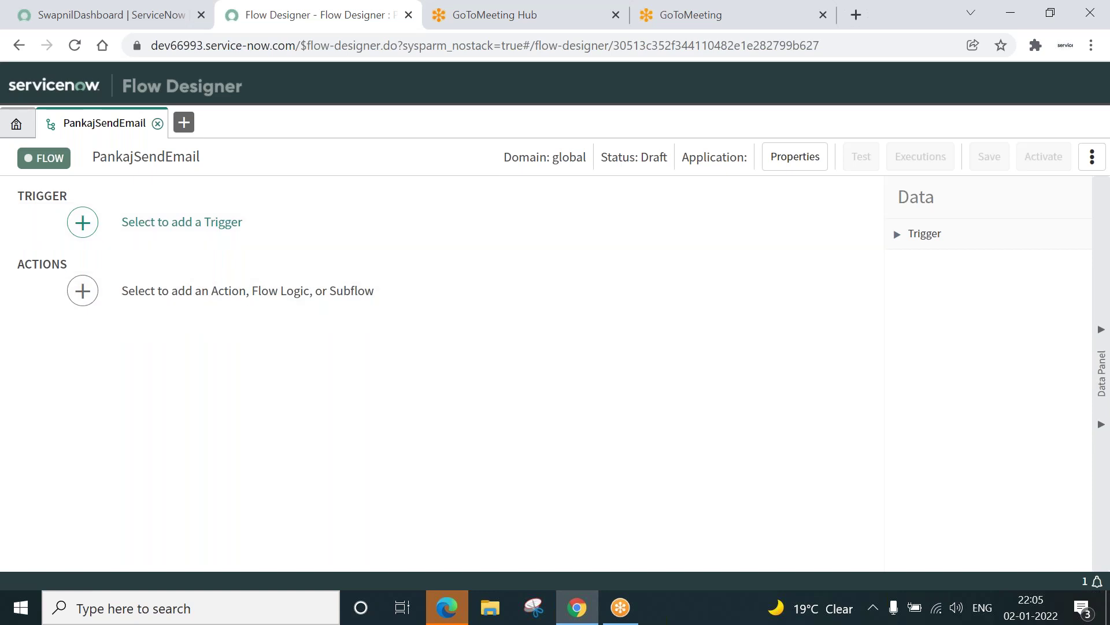
Step: Add a Record Updated trigger watching the Incident [incident] table
{"action": "left_click", "coordinate": [140, 226]}
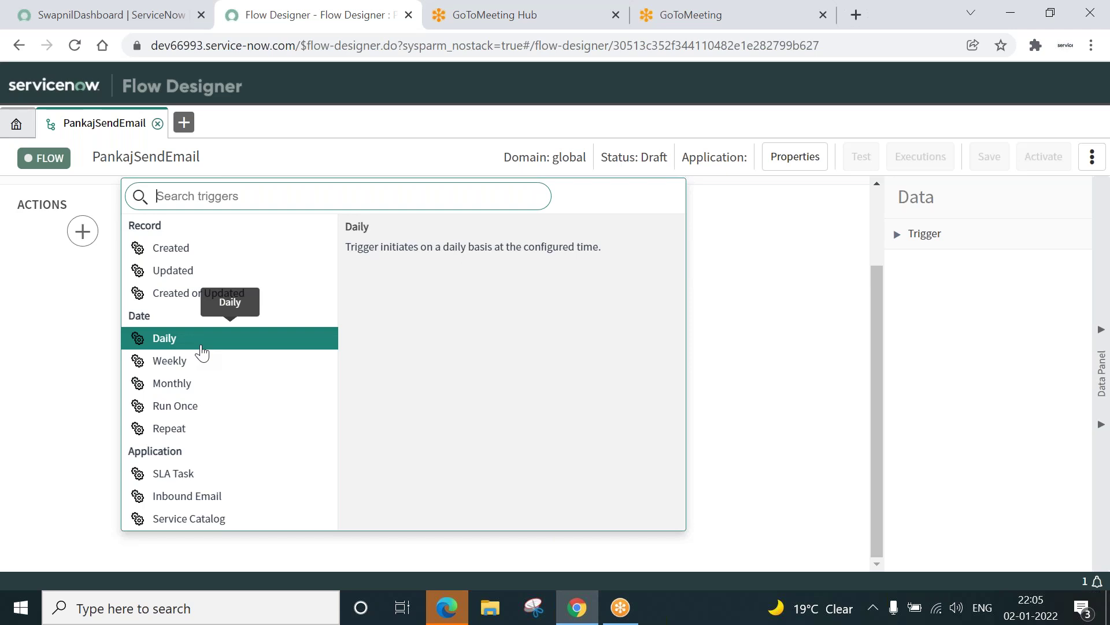
{"action": "left_click", "coordinate": [185, 276]}
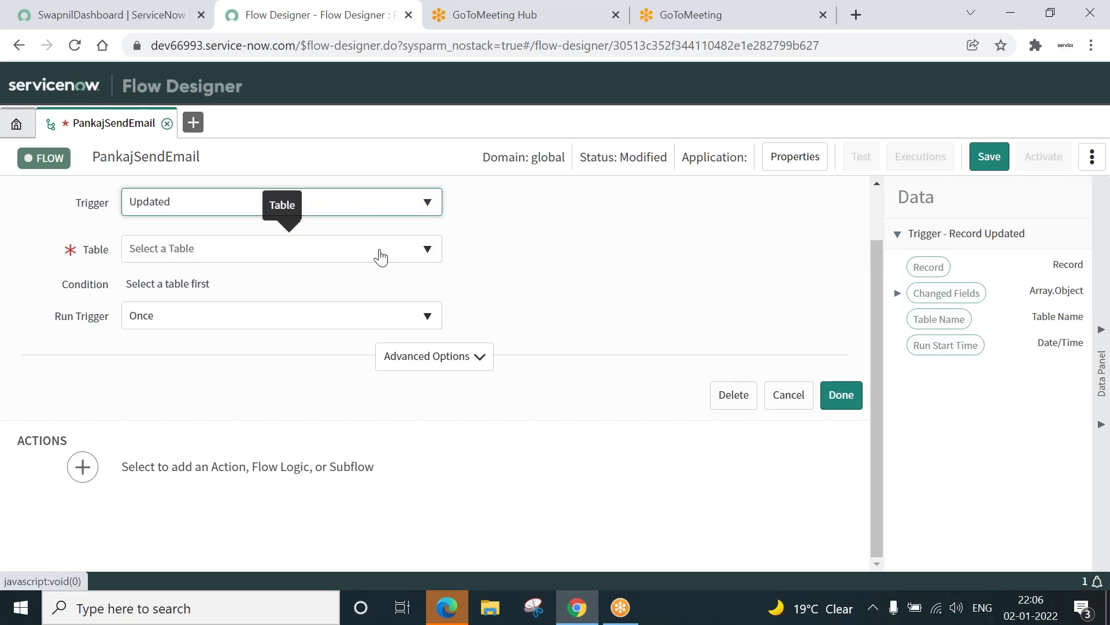
{"action": "left_click", "coordinate": [380, 256]}
{"action": "type", "text": "incid"}
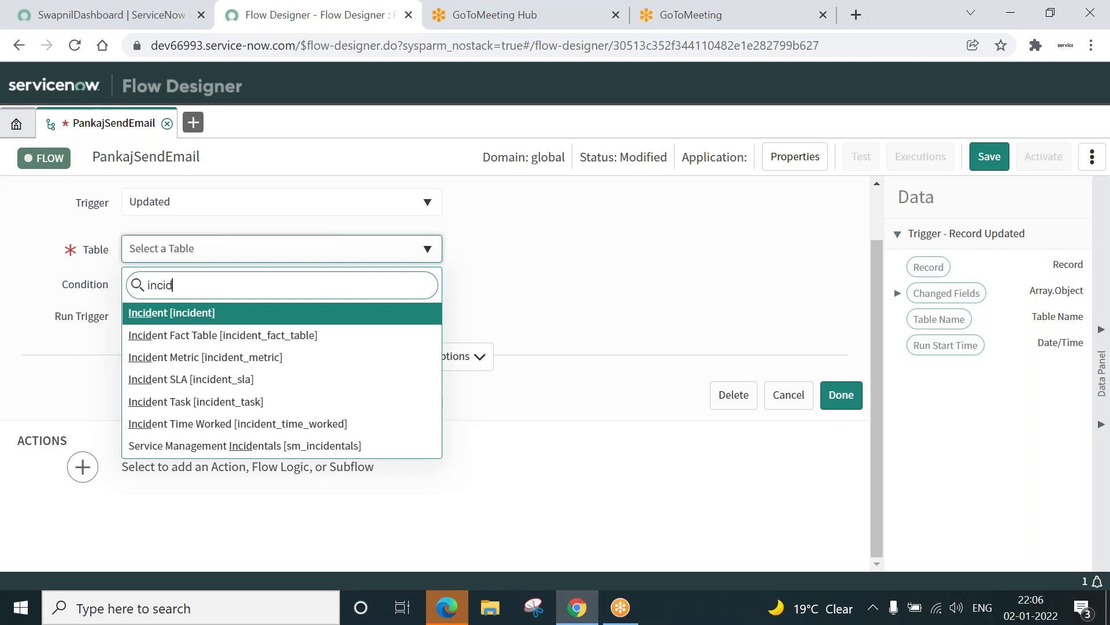
{"action": "left_click", "coordinate": [182, 317]}
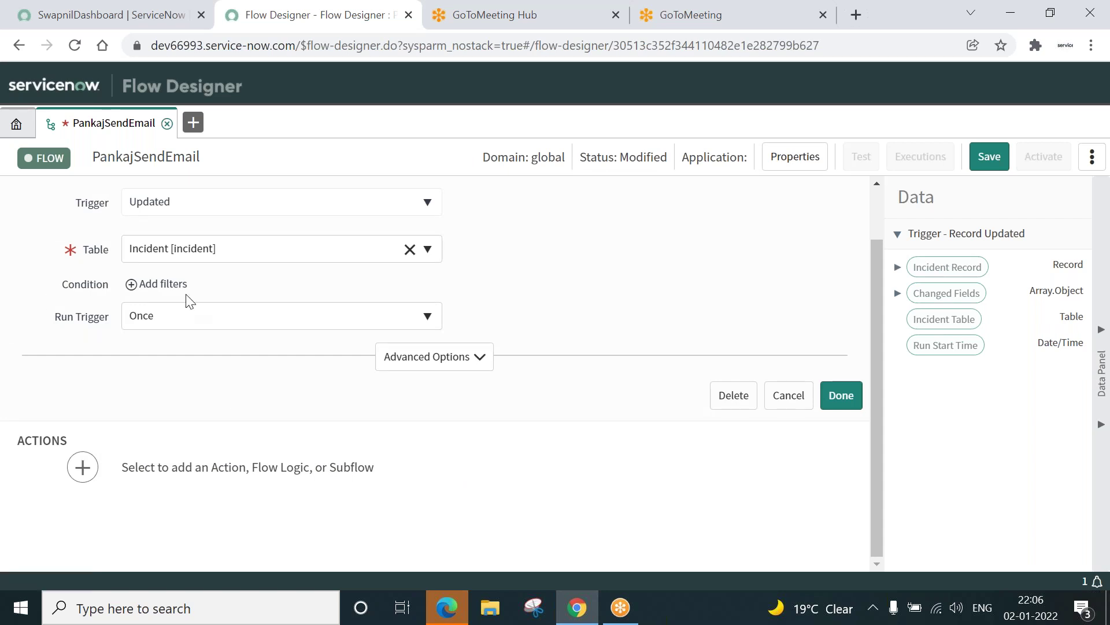
Step: Add the trigger condition Short description starts with 'send email' and finish the trigger
{"action": "left_click", "coordinate": [133, 286]}
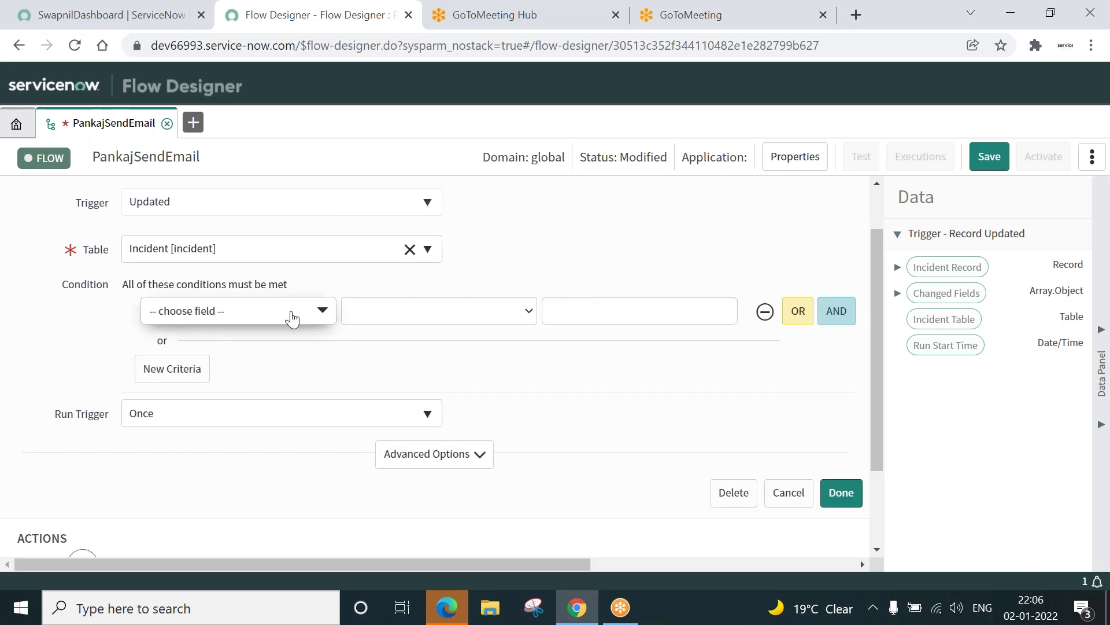
{"action": "left_click", "coordinate": [292, 318]}
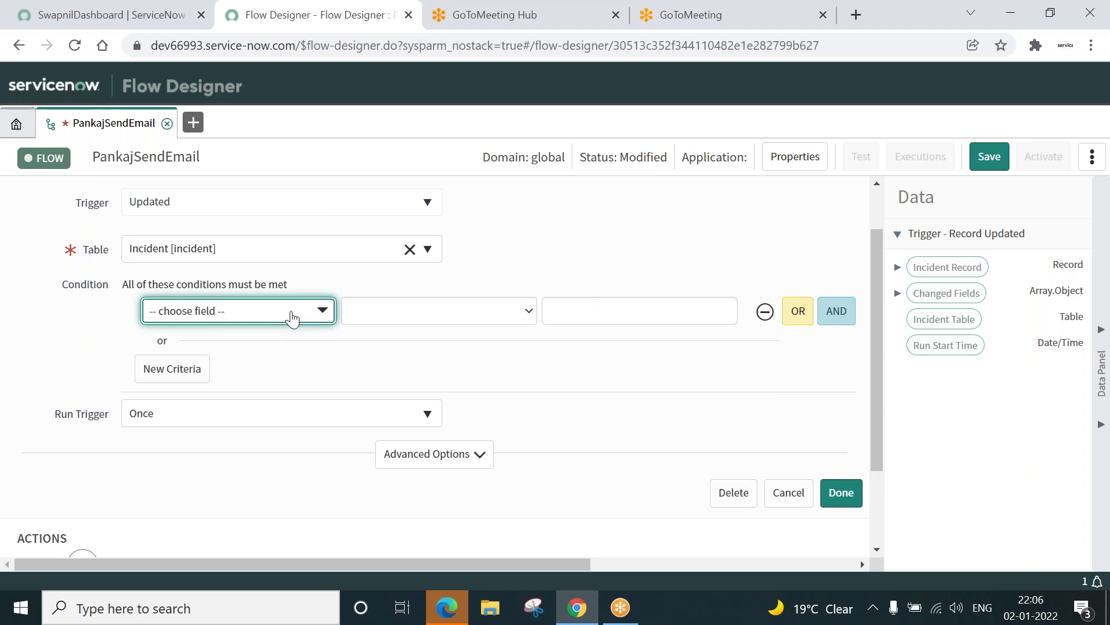
{"action": "type", "text": "sho"}
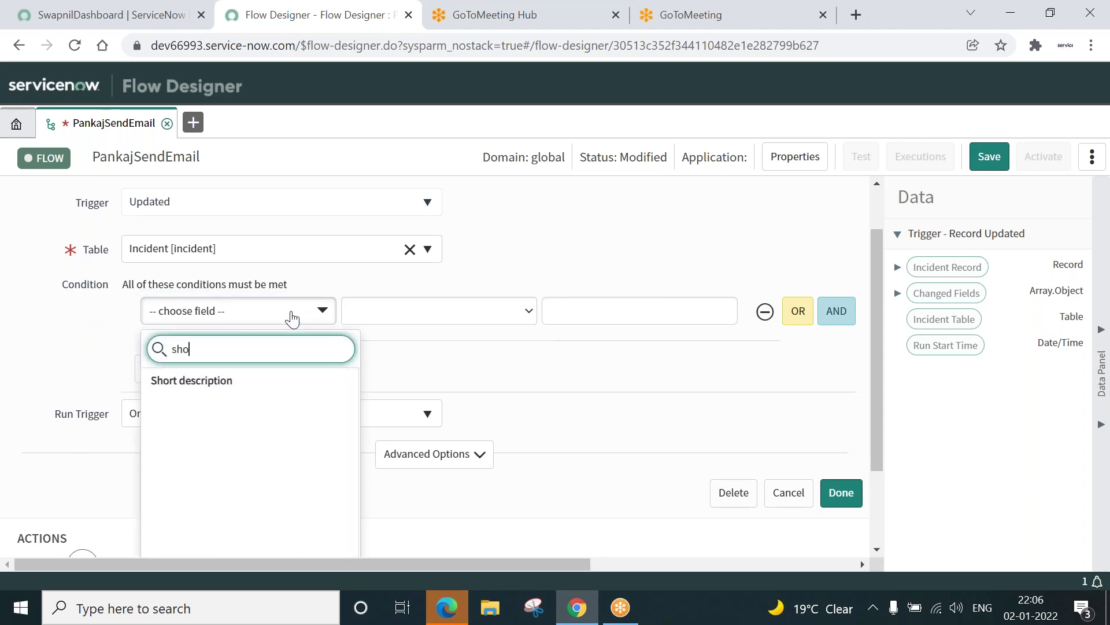
{"action": "type", "text": "rt"}
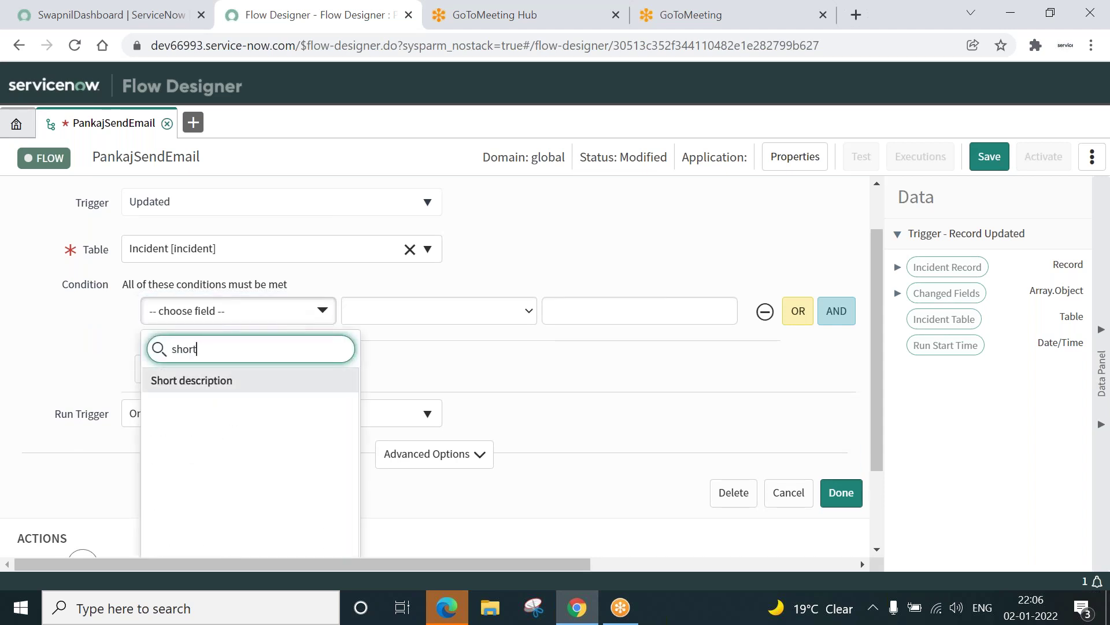
{"action": "left_click", "coordinate": [197, 379]}
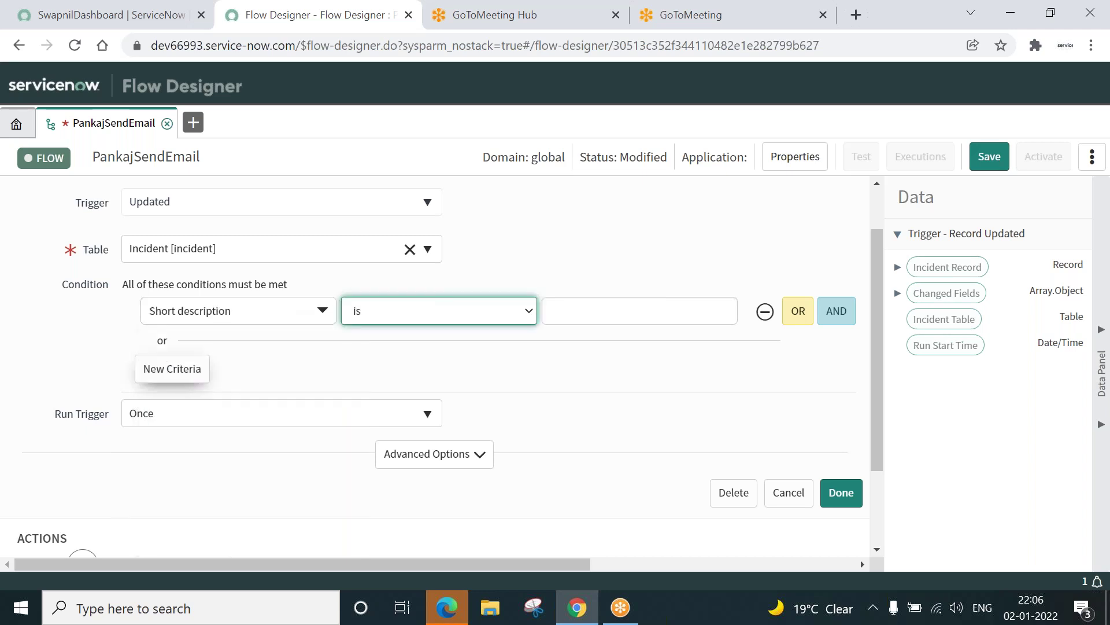
{"action": "left_click", "coordinate": [504, 318]}
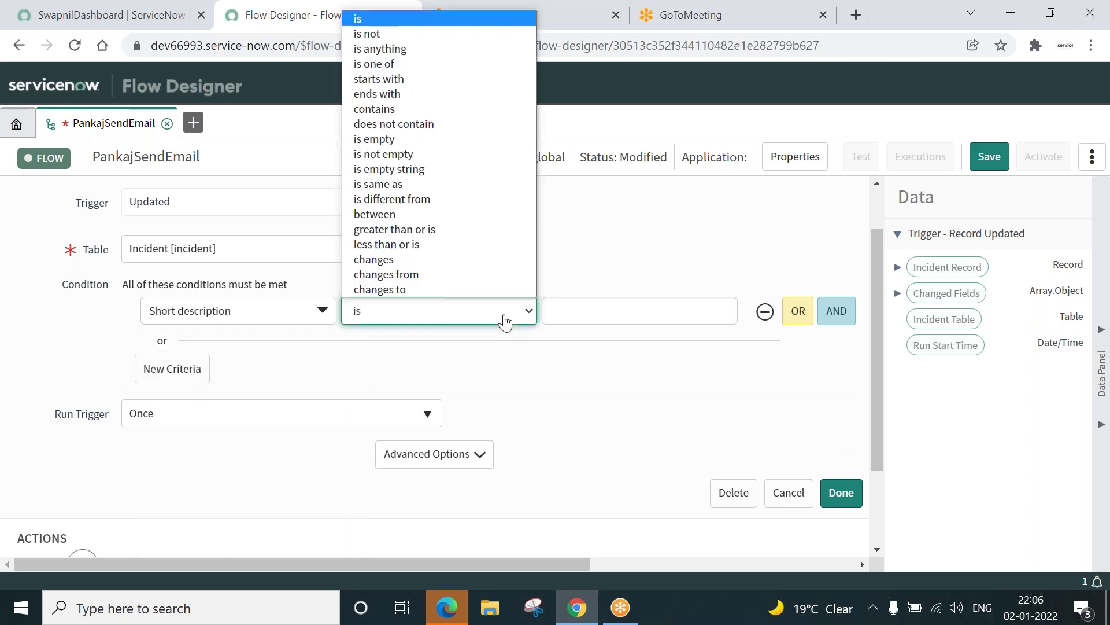
{"action": "left_click", "coordinate": [401, 77]}
{"action": "left_click", "coordinate": [573, 310]}
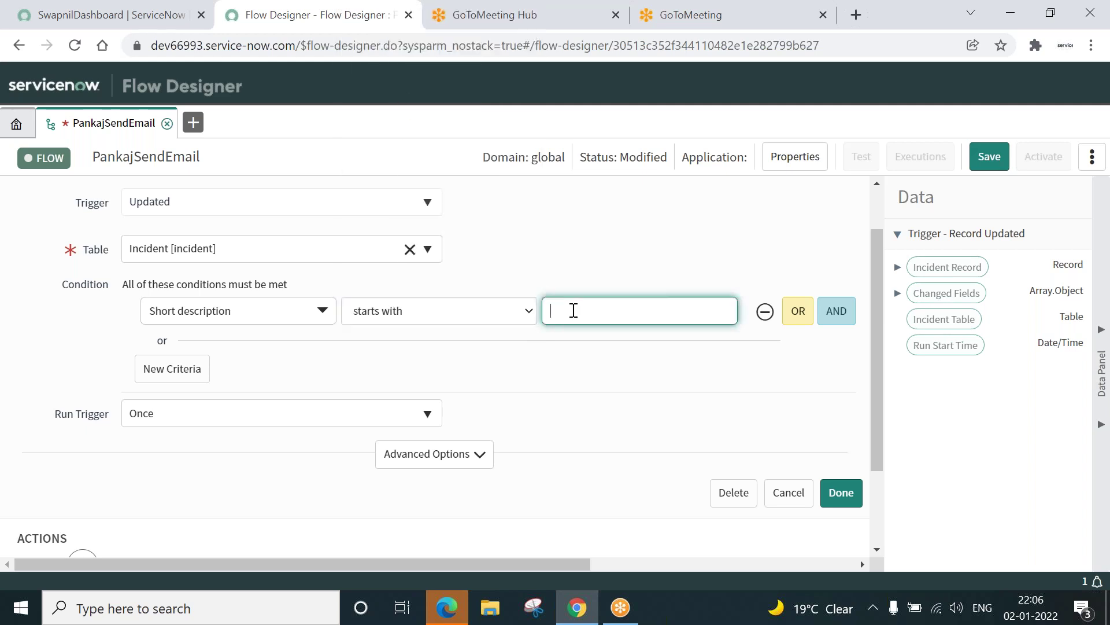
{"action": "type", "text": "send email"}
{"action": "left_click", "coordinate": [573, 311]}
{"action": "left_click", "coordinate": [838, 495]}
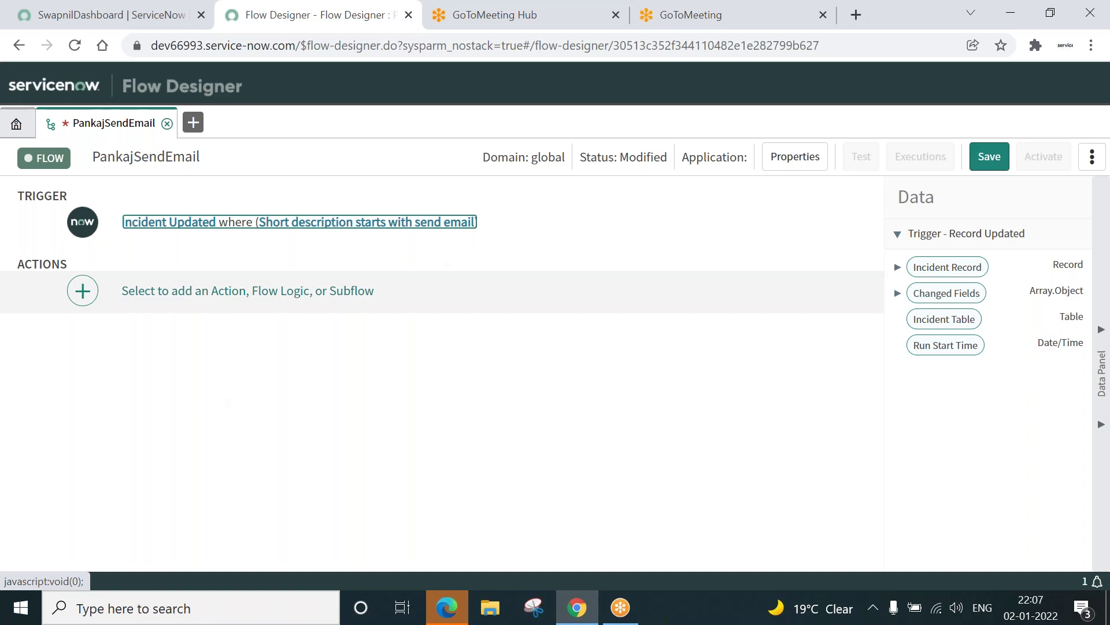
Step: Add the Send Email action from the Default actions list as step 1
{"action": "left_click", "coordinate": [248, 290]}
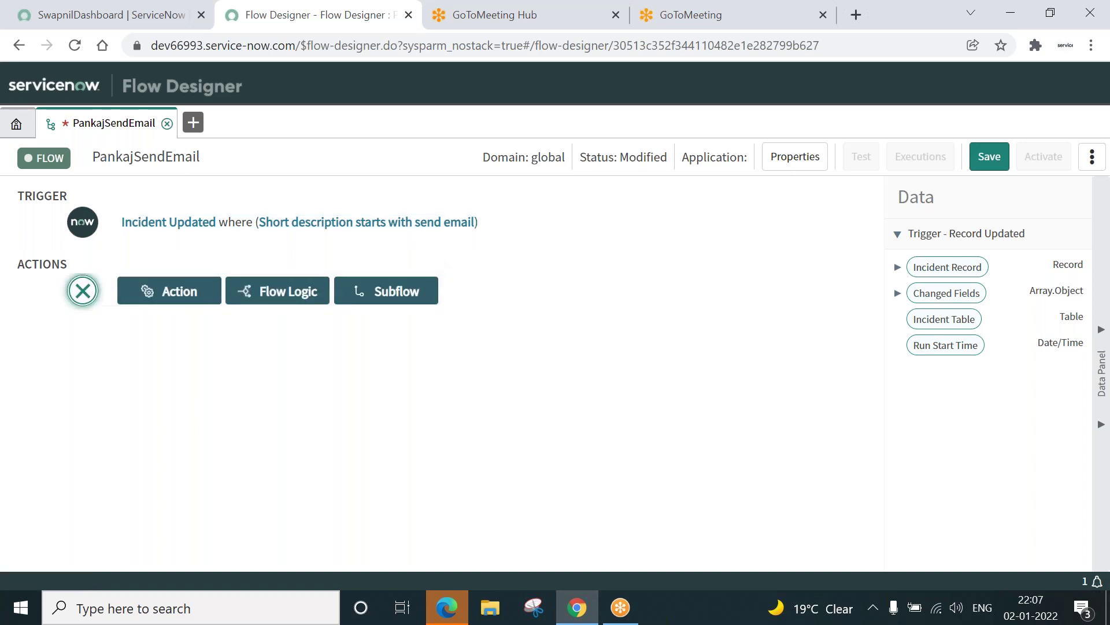
{"action": "left_click", "coordinate": [166, 293]}
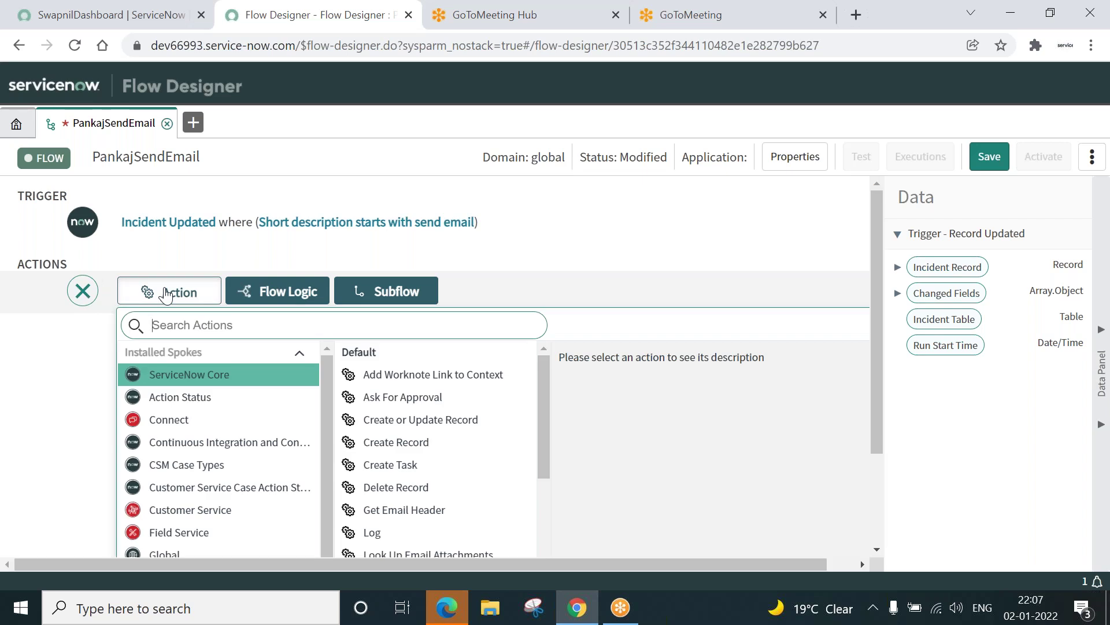
{"action": "mouse_move", "coordinate": [479, 421]}
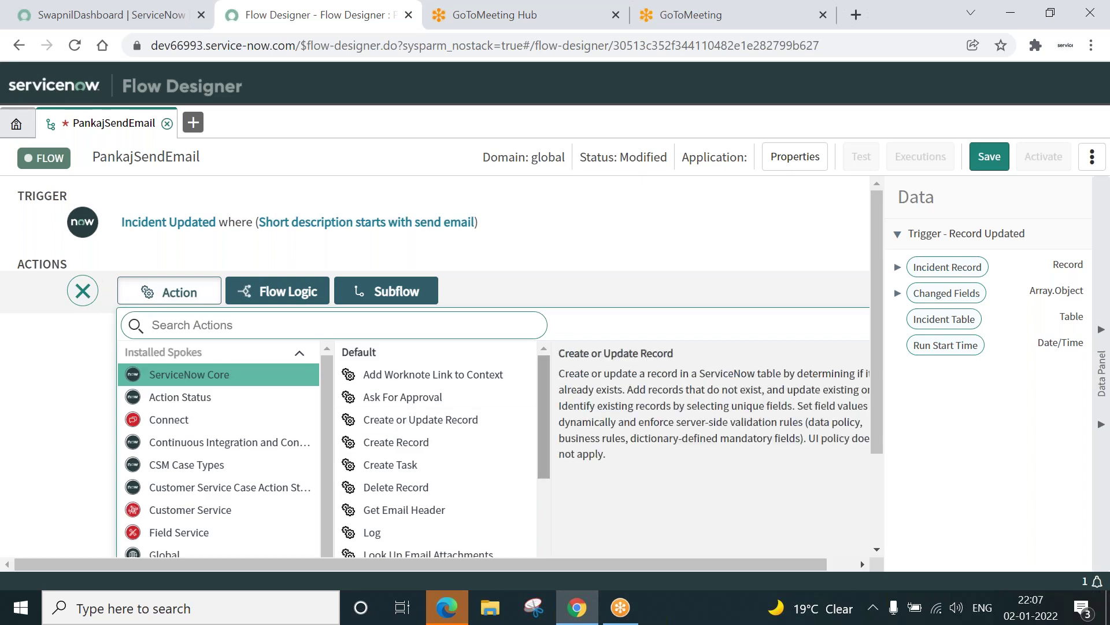
{"action": "scroll", "coordinate": [542, 466], "scroll_direction": "down", "scroll_amount": 3}
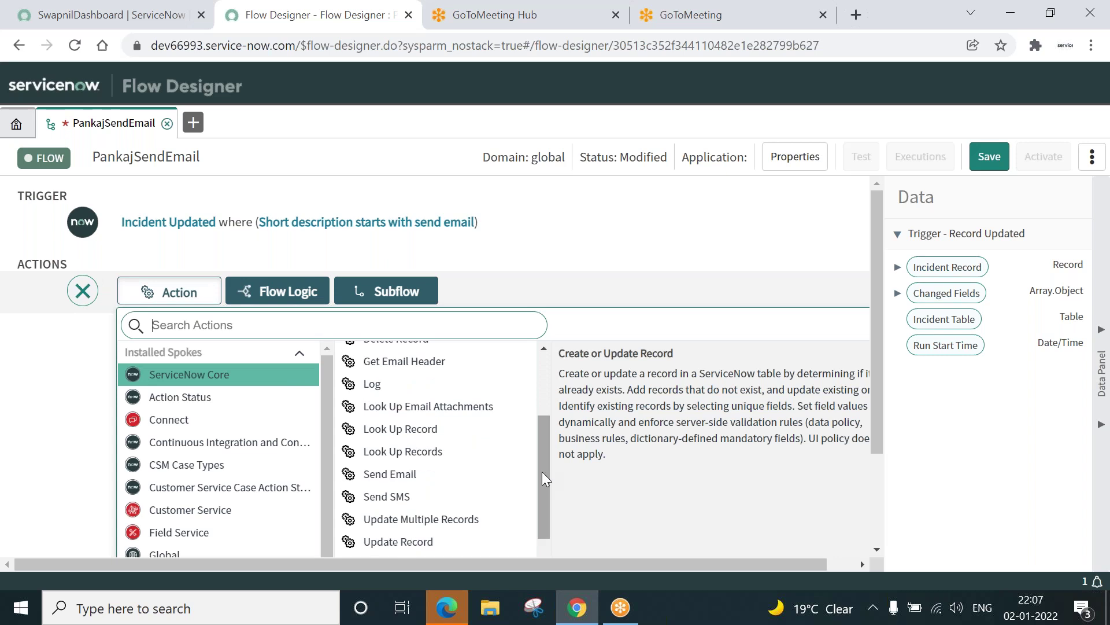
{"action": "left_click", "coordinate": [393, 478]}
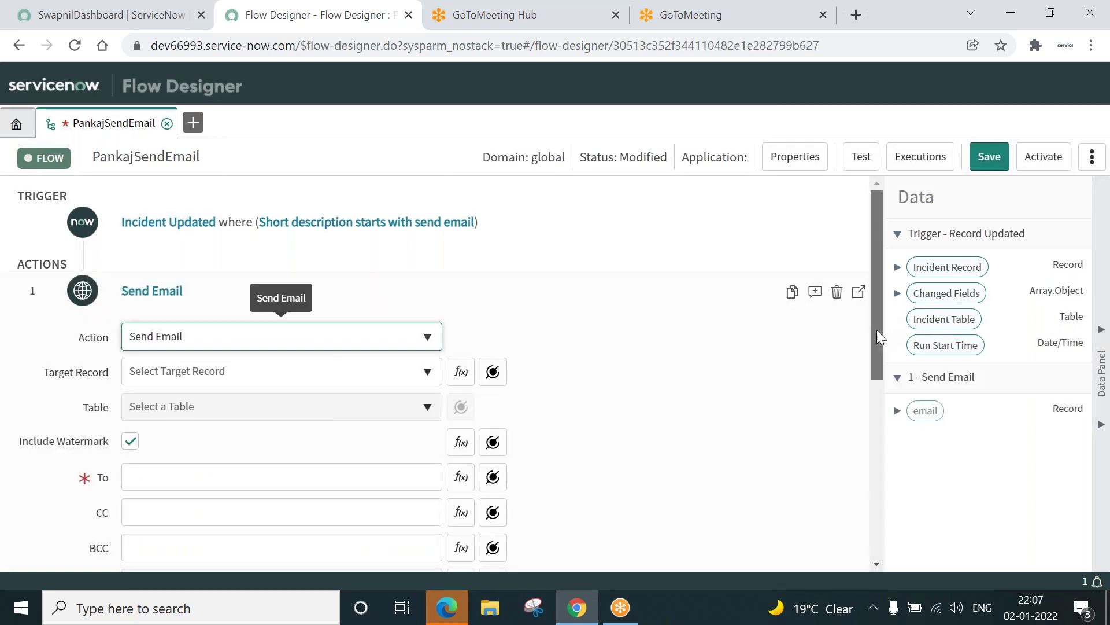
Step: Set Send Email's Target Record to the trigger's Incident Record data pill
{"action": "left_click_drag", "start_coordinate": [877, 330], "coordinate": [875, 383]}
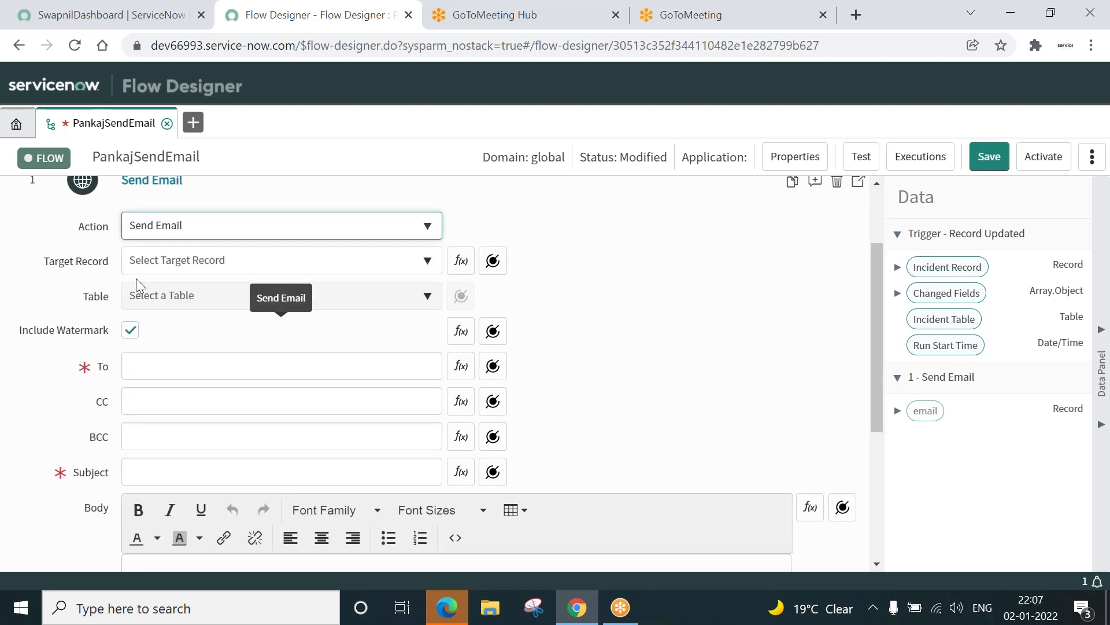
{"action": "left_click", "coordinate": [416, 268]}
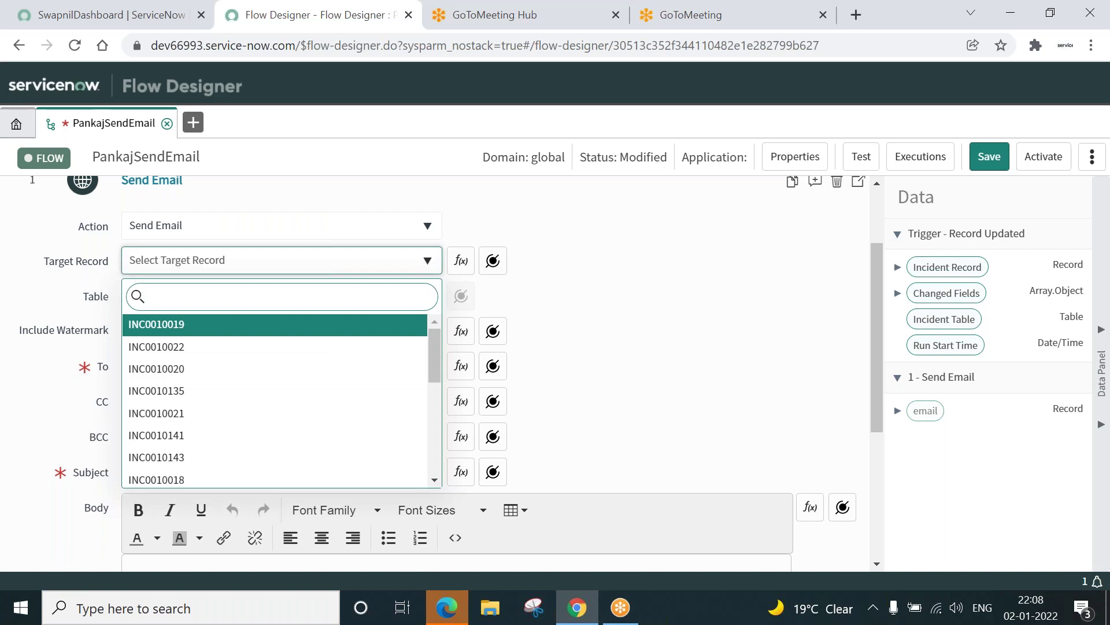
{"action": "left_click", "coordinate": [732, 307]}
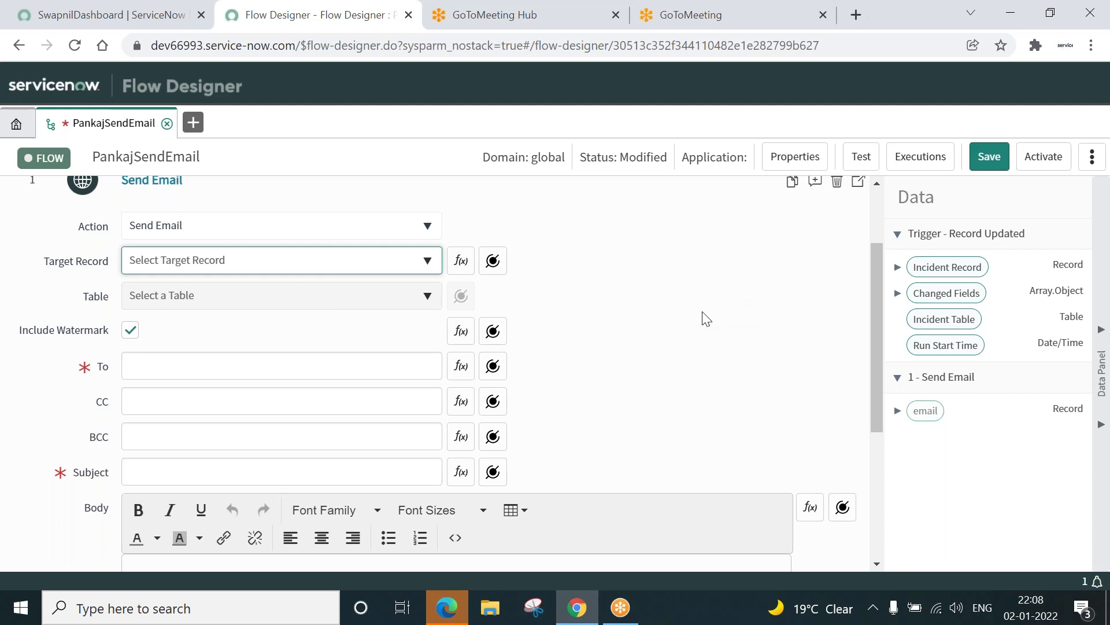
{"action": "left_click", "coordinate": [493, 261]}
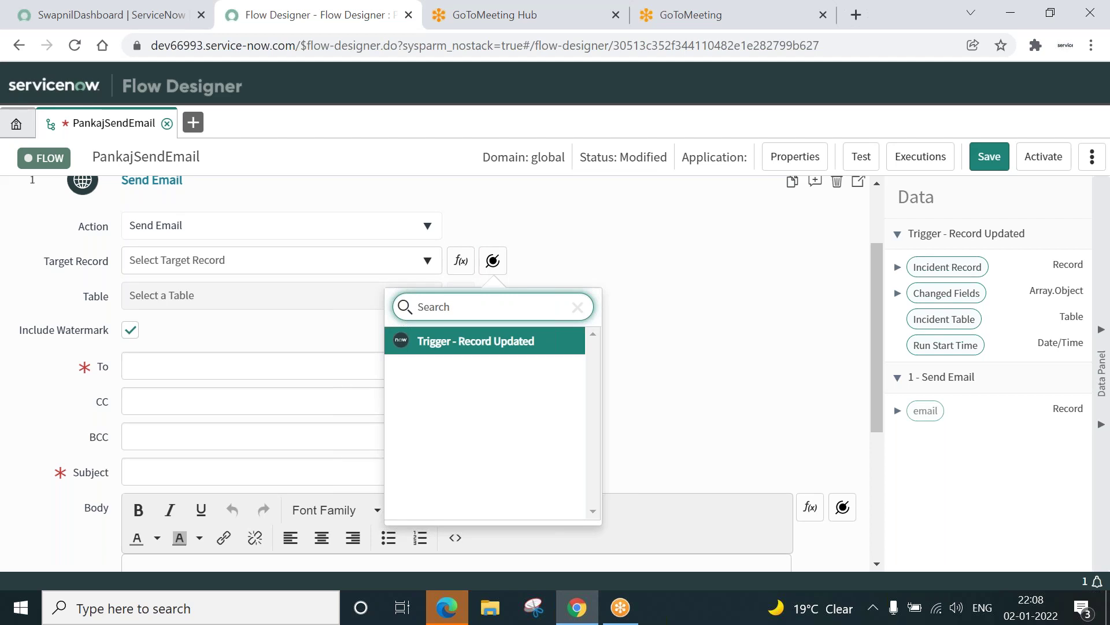
{"action": "left_click", "coordinate": [509, 346]}
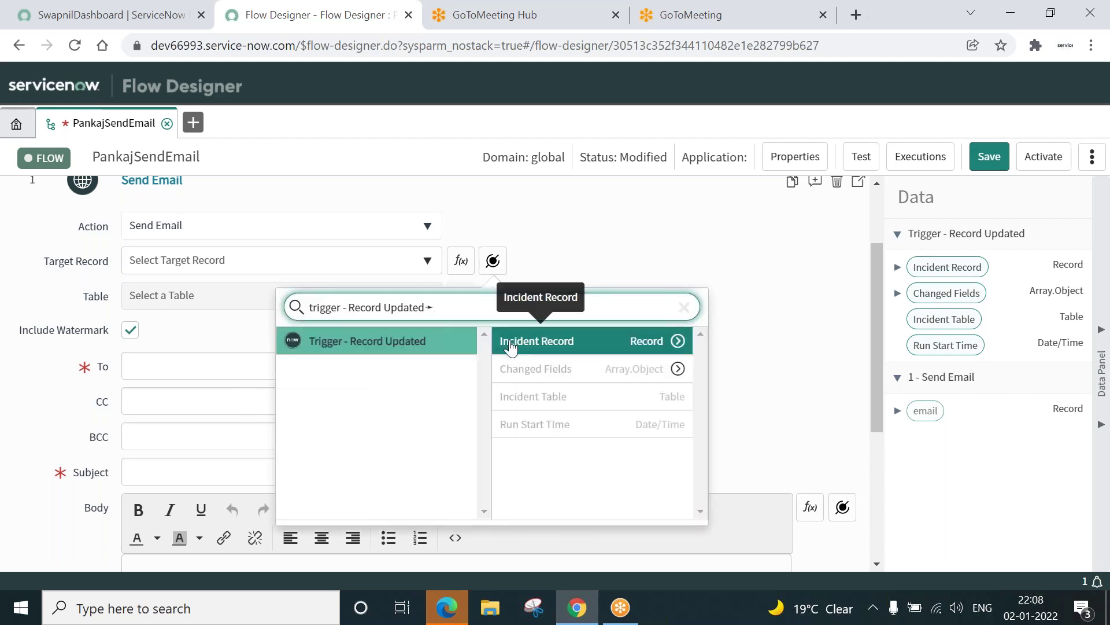
{"action": "left_click", "coordinate": [677, 342]}
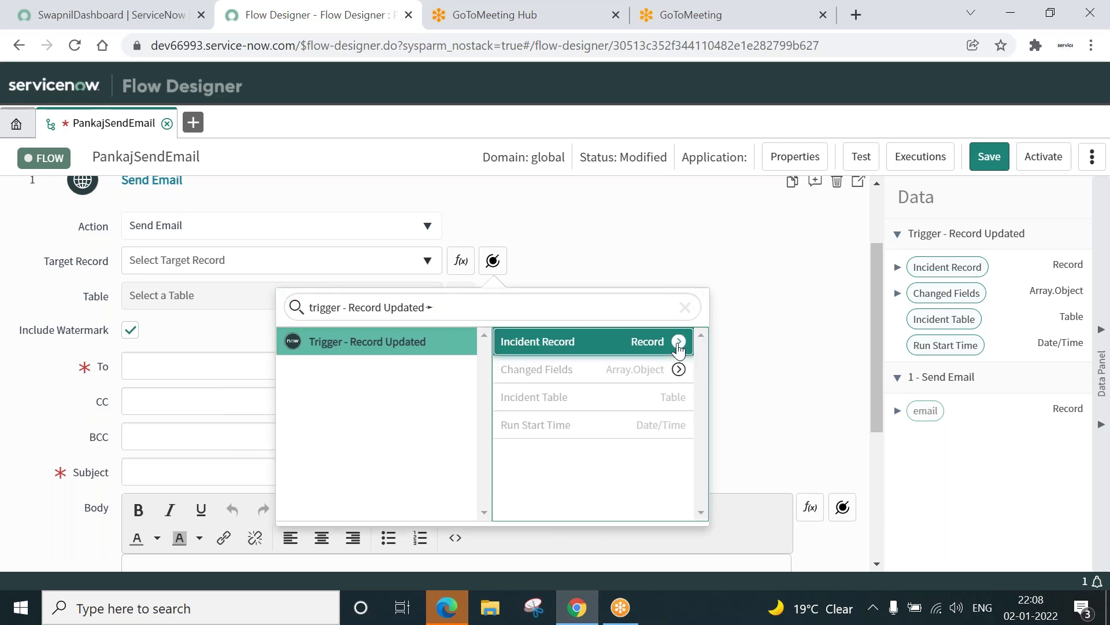
{"action": "key", "text": "Right"}
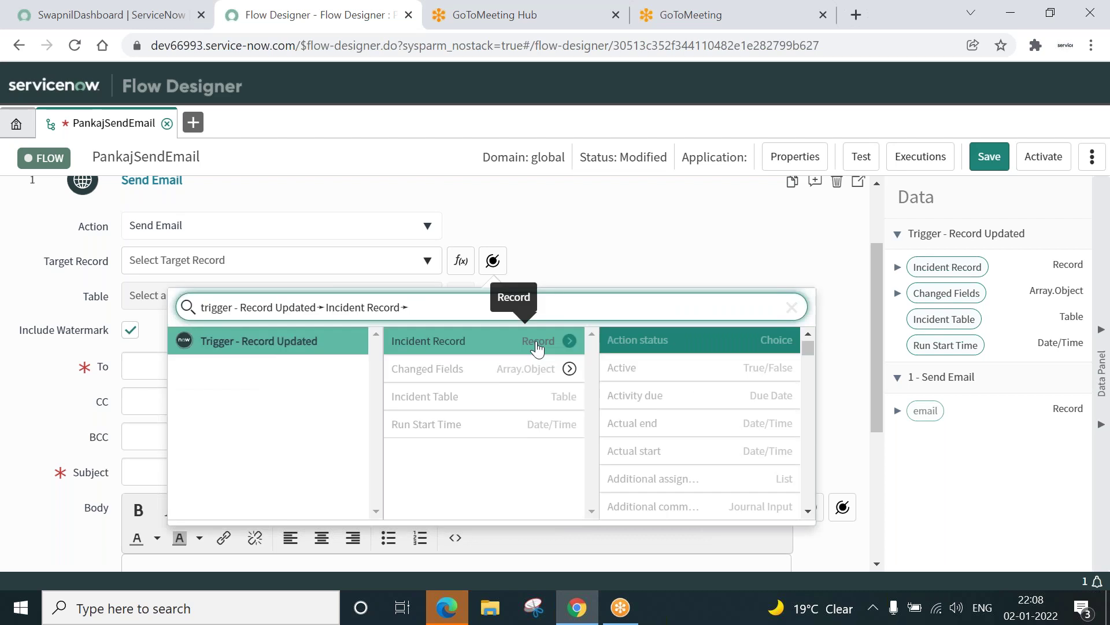
{"action": "left_click", "coordinate": [452, 346]}
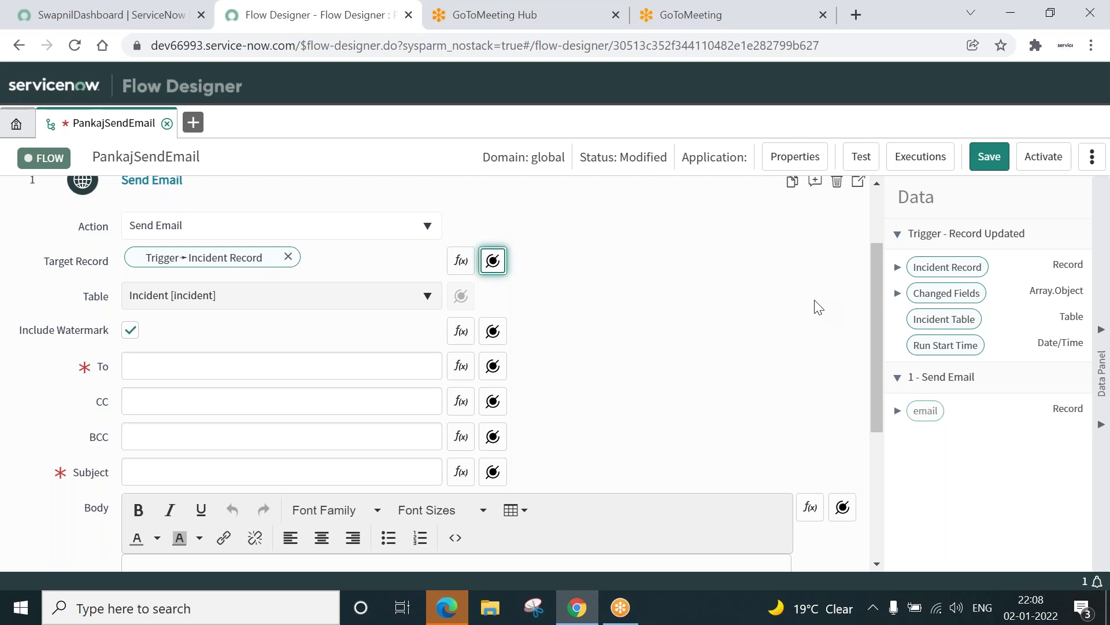
Step: Set the To field to the Incident Record's Assignment group data pill
{"action": "left_click", "coordinate": [302, 376]}
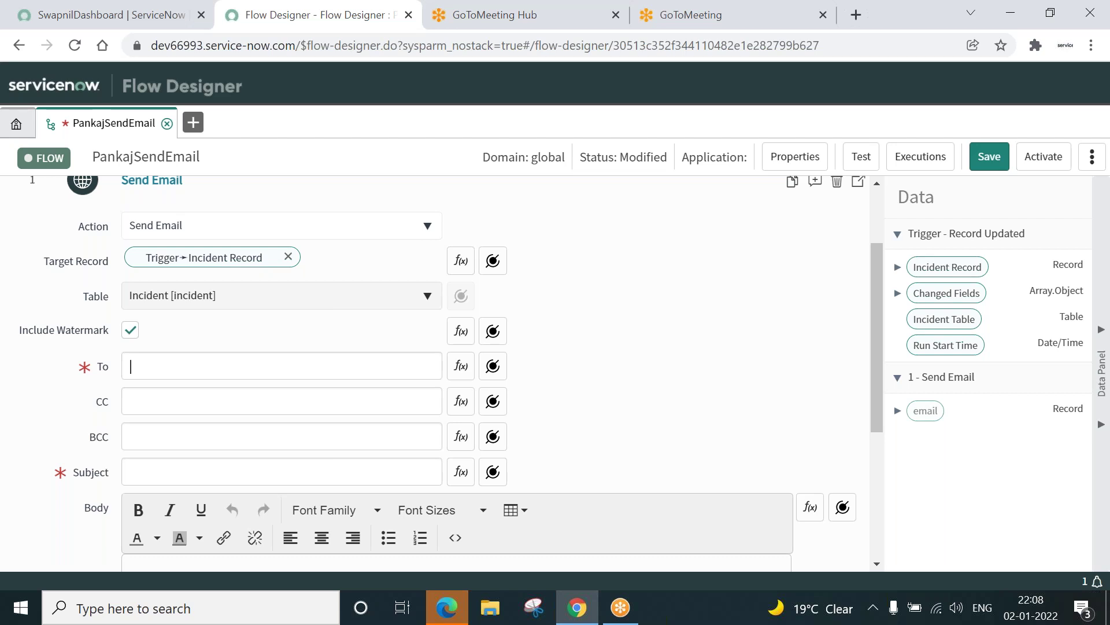
{"action": "left_click", "coordinate": [492, 367]}
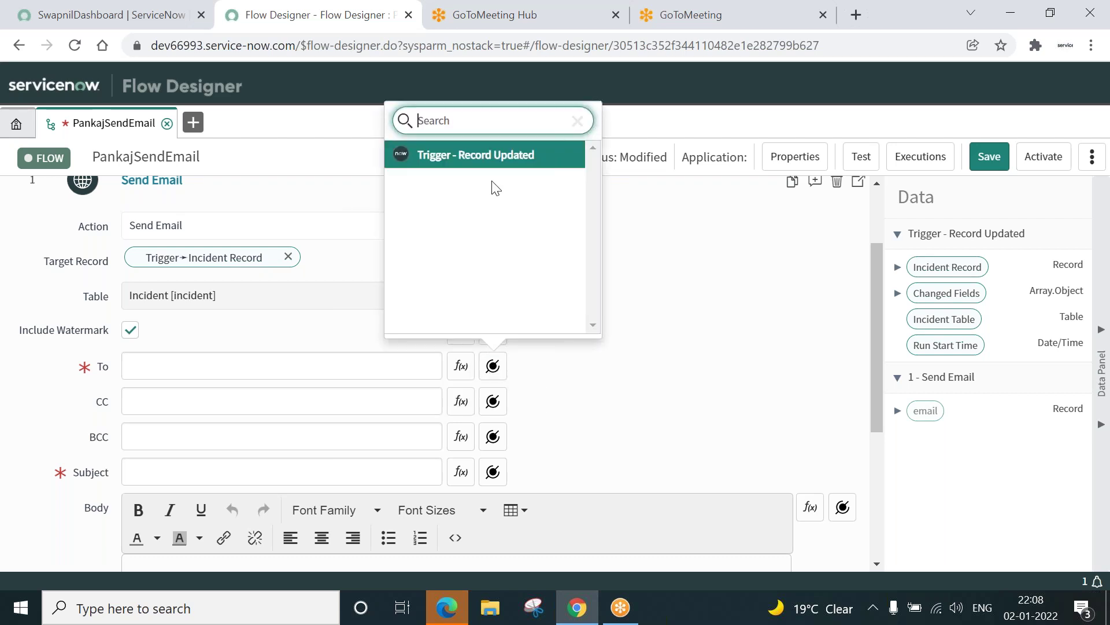
{"action": "left_click", "coordinate": [498, 155]}
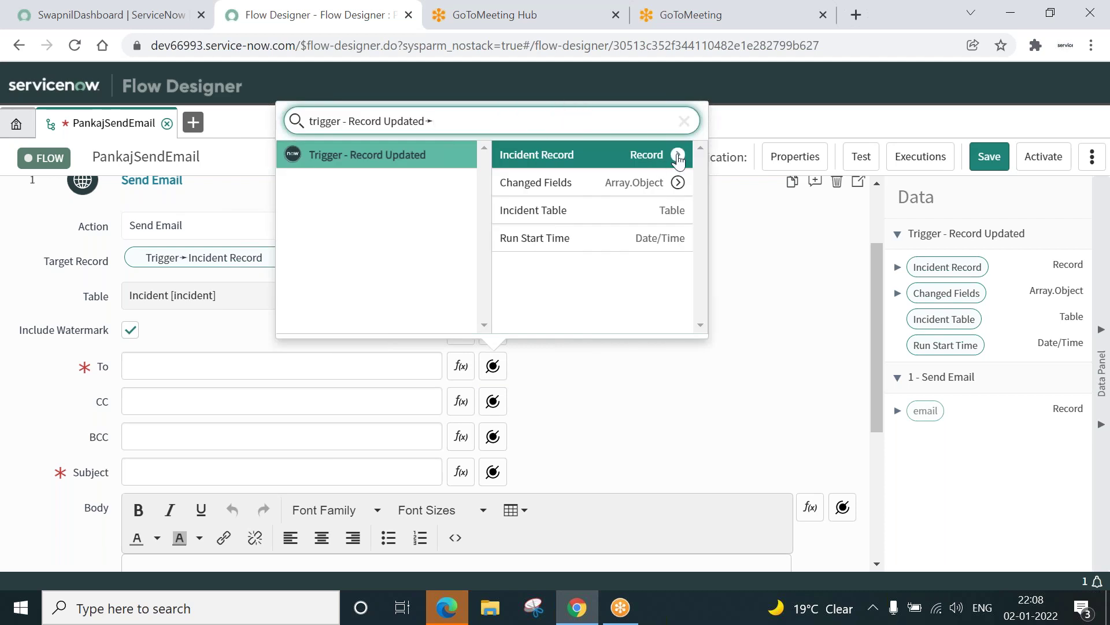
{"action": "left_click", "coordinate": [678, 155]}
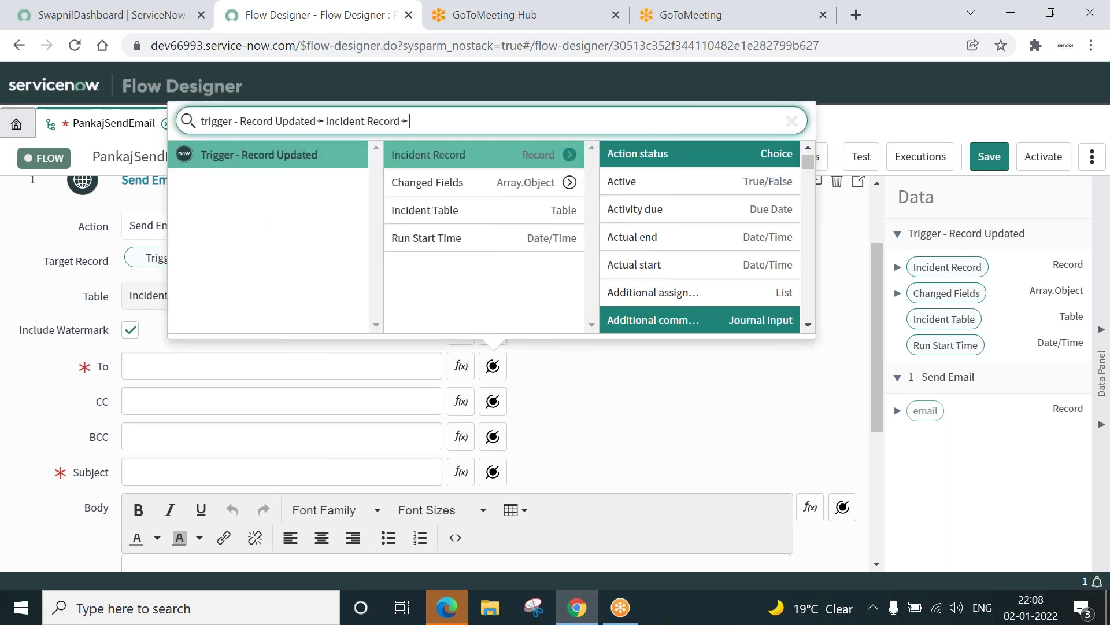
{"action": "left_click", "coordinate": [808, 325]}
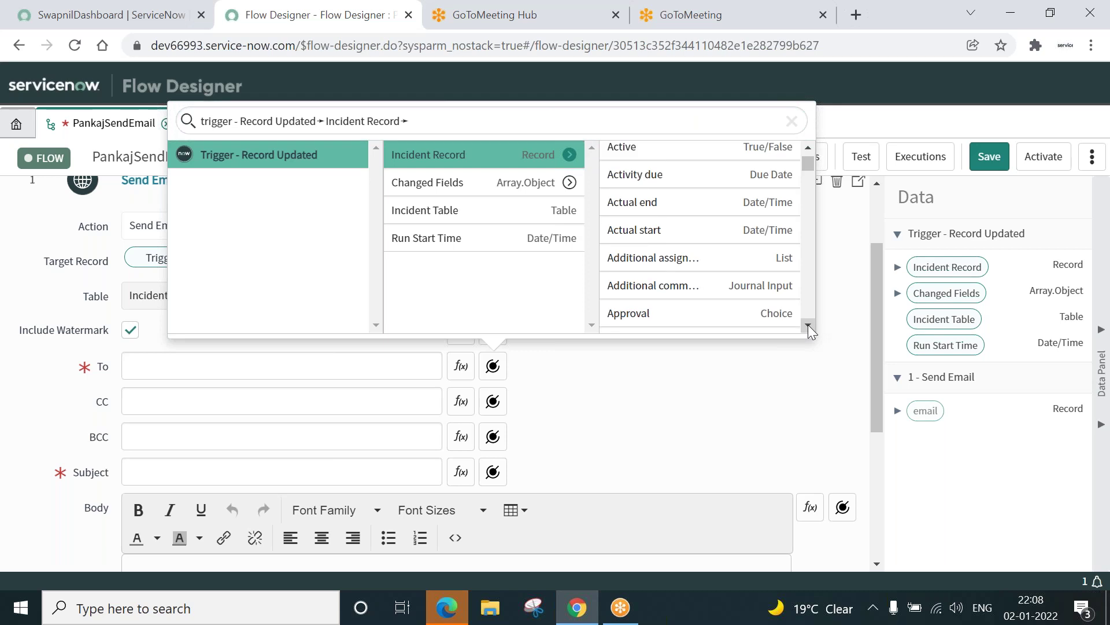
{"action": "left_click", "coordinate": [808, 324]}
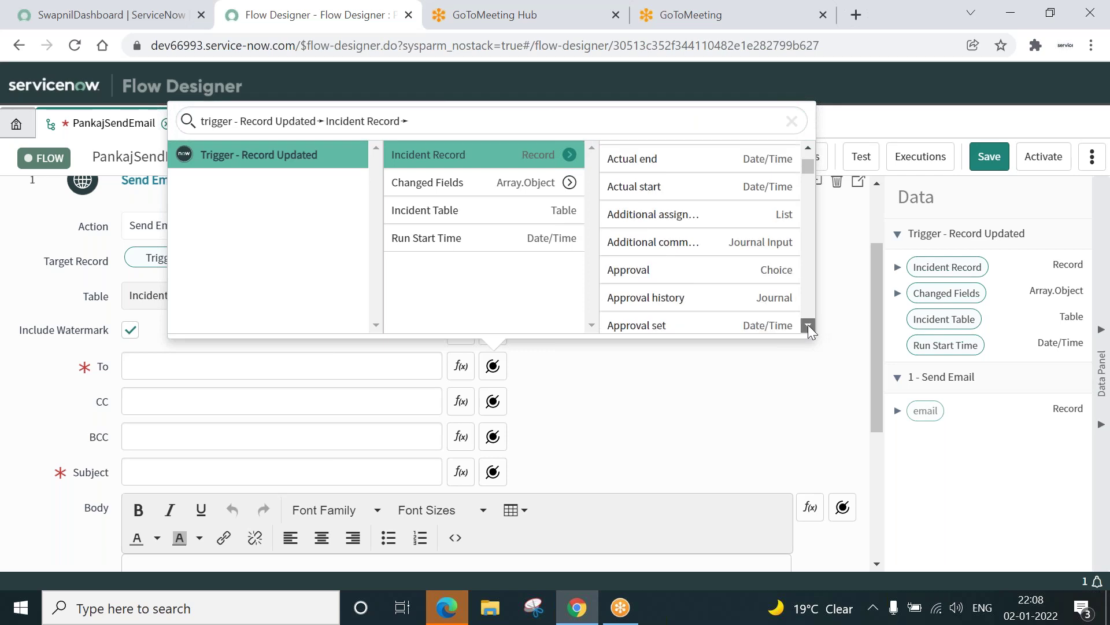
{"action": "scroll", "coordinate": [628, 289], "scroll_direction": "down", "scroll_amount": 2}
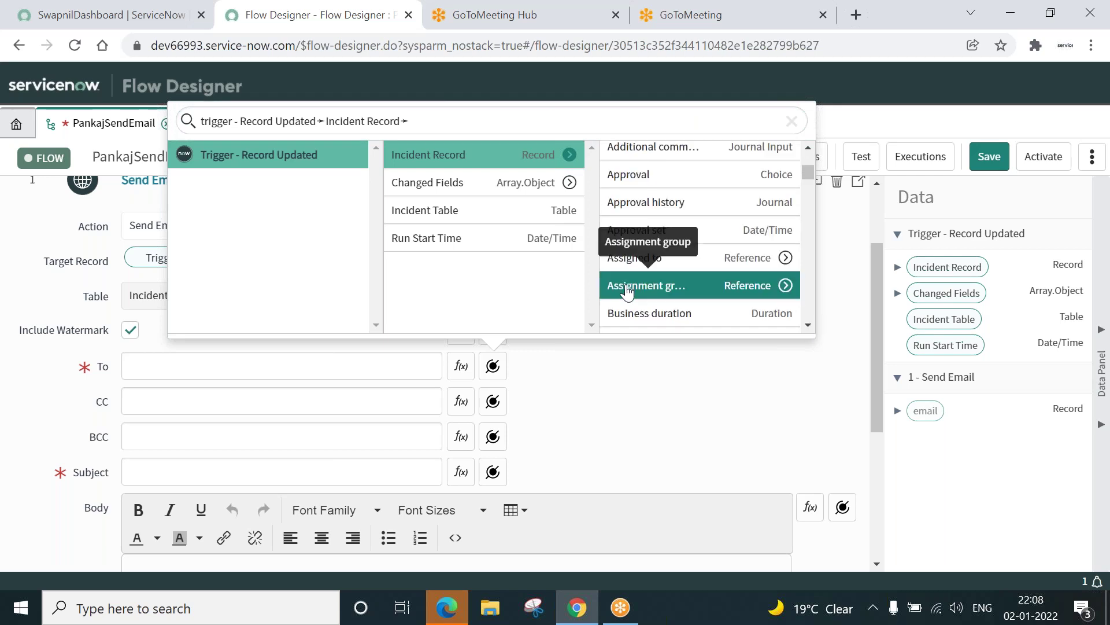
{"action": "left_click", "coordinate": [628, 288]}
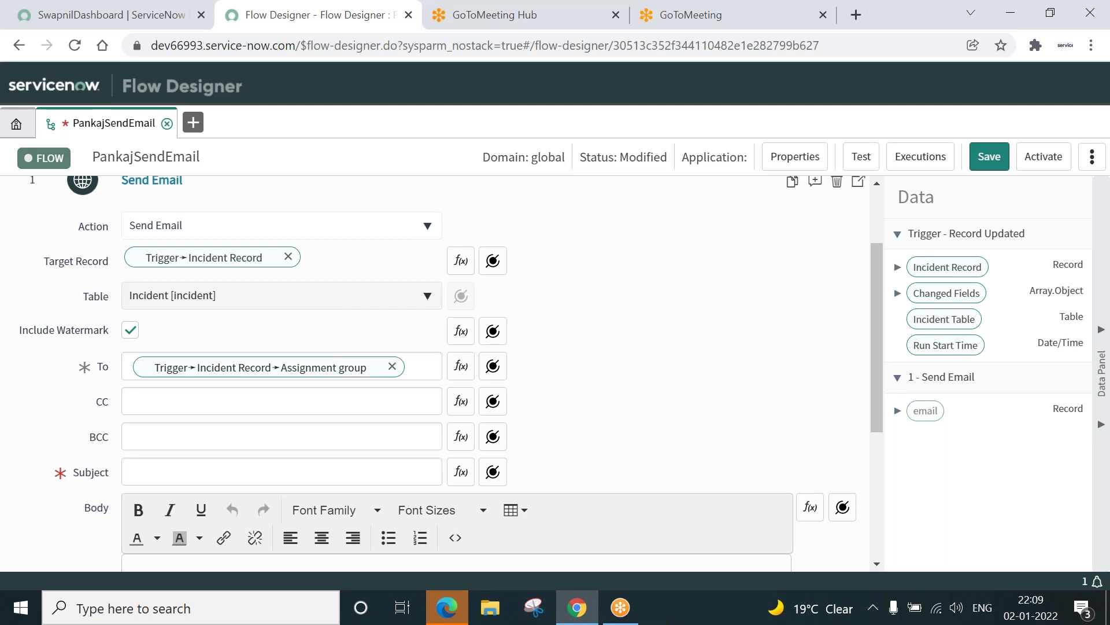
Step: Enter the subject 'Incident Updated -' and append the incident's Short description data pill
{"action": "left_click", "coordinate": [272, 471]}
{"action": "type", "text": "Incident Updated -"}
{"action": "left_click", "coordinate": [898, 268]}
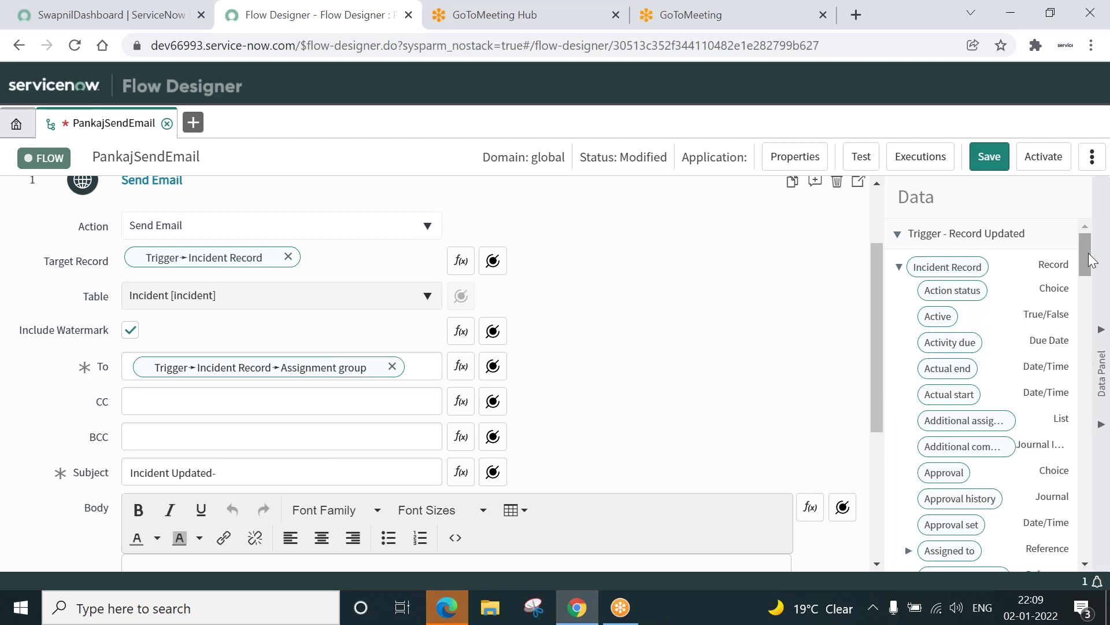
{"action": "left_click_drag", "start_coordinate": [1089, 255], "coordinate": [1085, 472]}
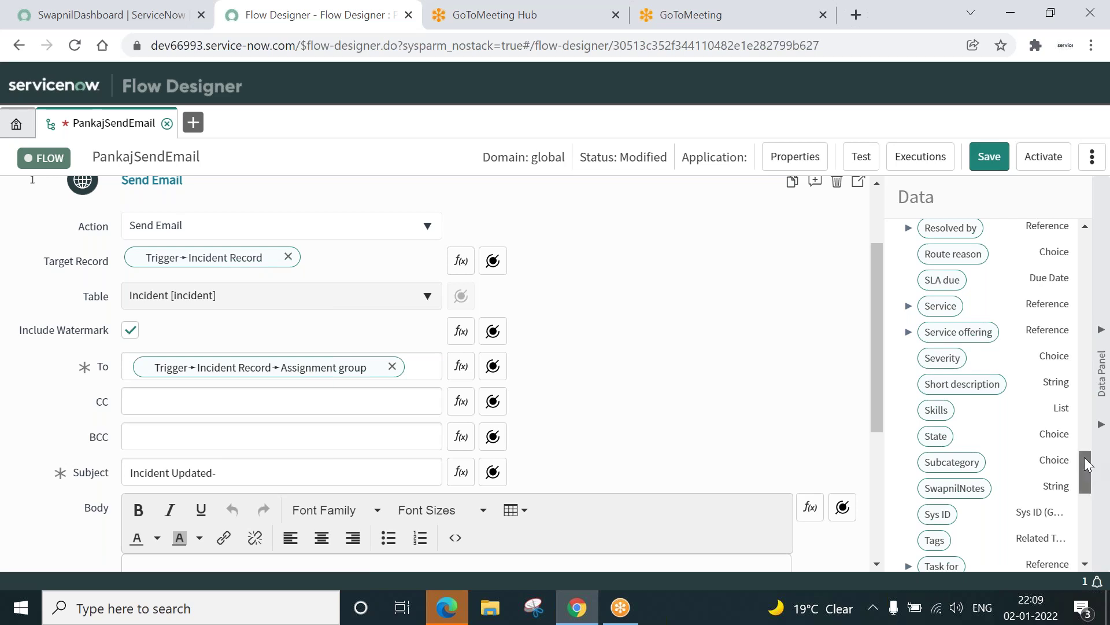
{"action": "left_click_drag", "start_coordinate": [1084, 471], "coordinate": [1081, 231]}
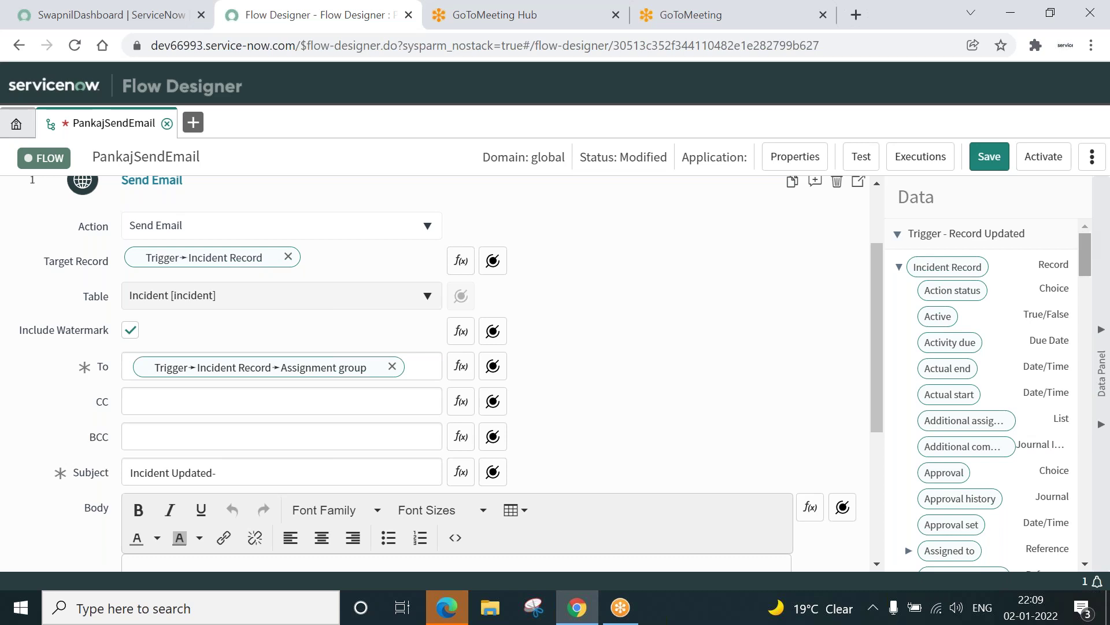
{"action": "scroll", "coordinate": [1083, 258], "scroll_direction": "down", "scroll_amount": 4}
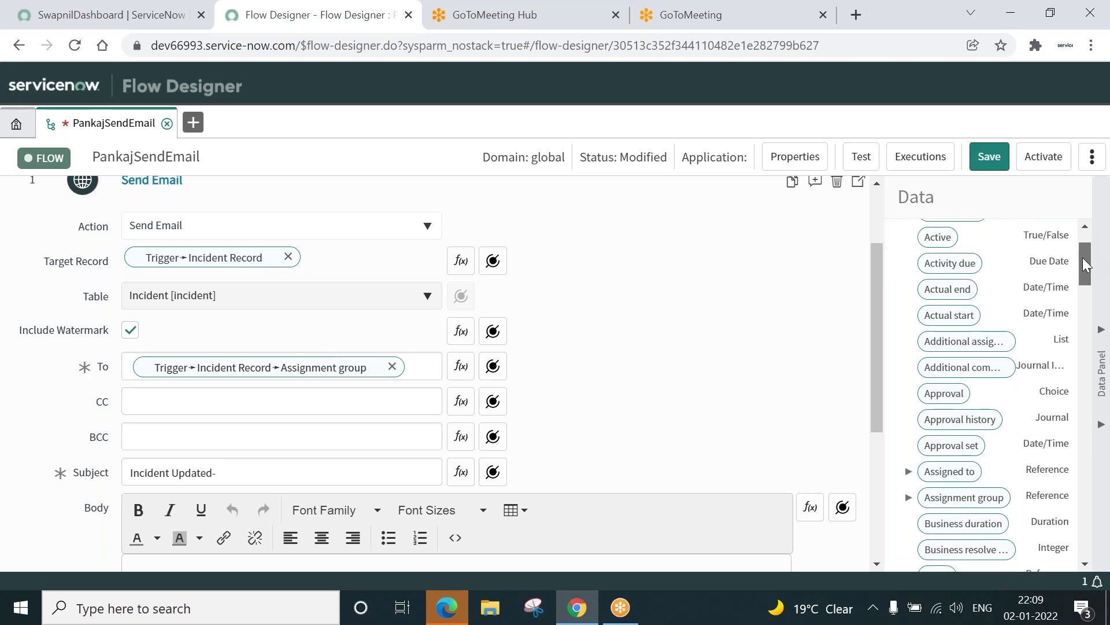
{"action": "scroll", "coordinate": [1082, 265], "scroll_direction": "down", "scroll_amount": 4}
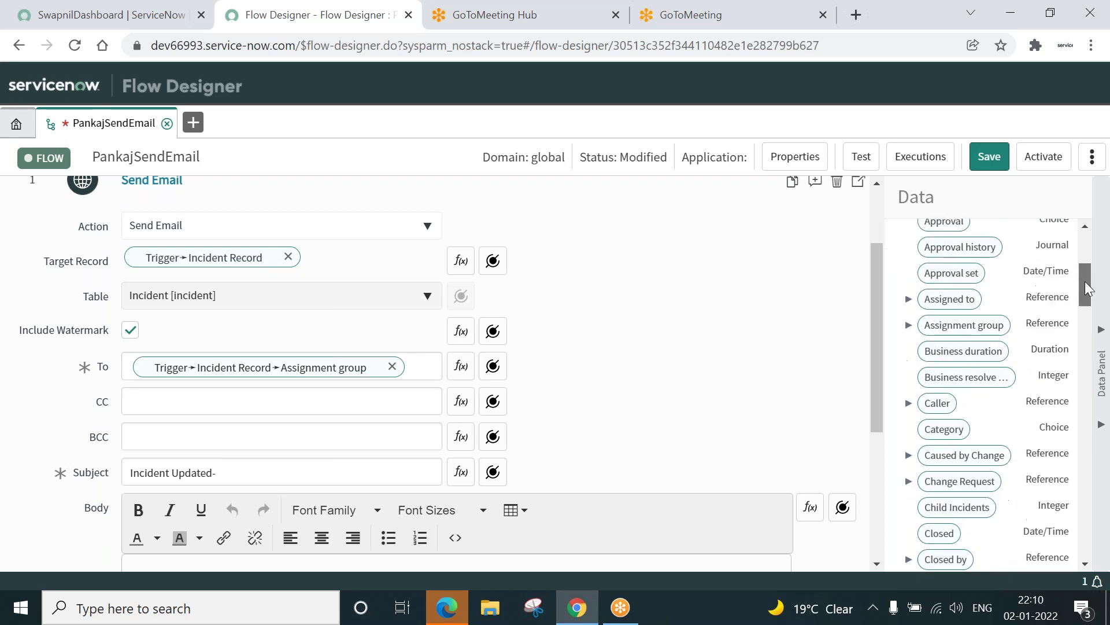
{"action": "left_click_drag", "start_coordinate": [1086, 287], "coordinate": [1093, 479]}
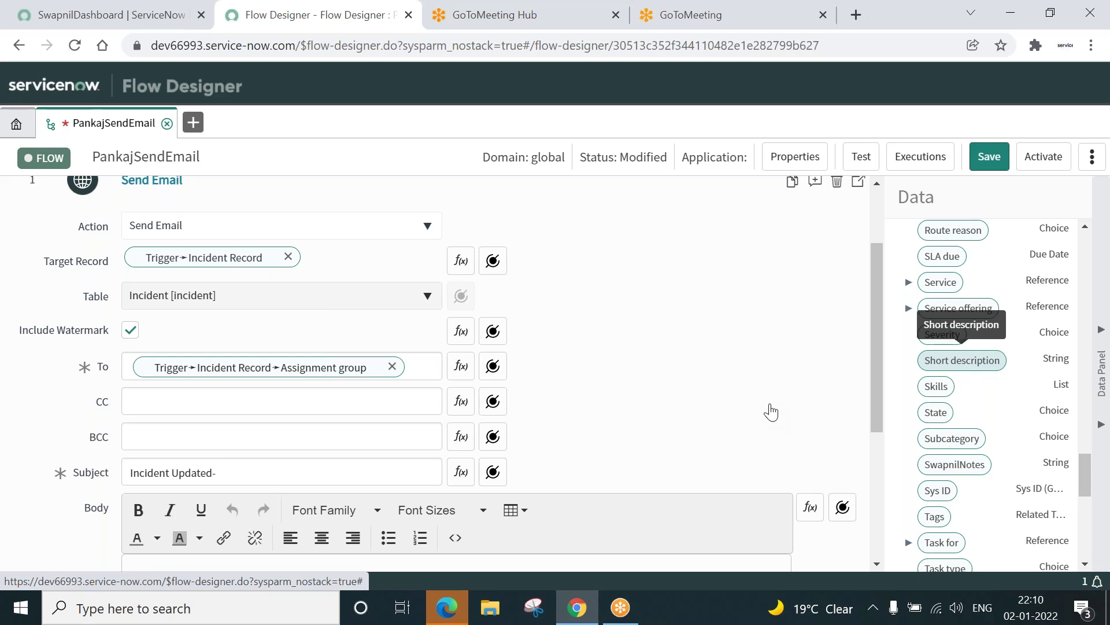
{"action": "left_click_drag", "start_coordinate": [771, 411], "coordinate": [283, 468]}
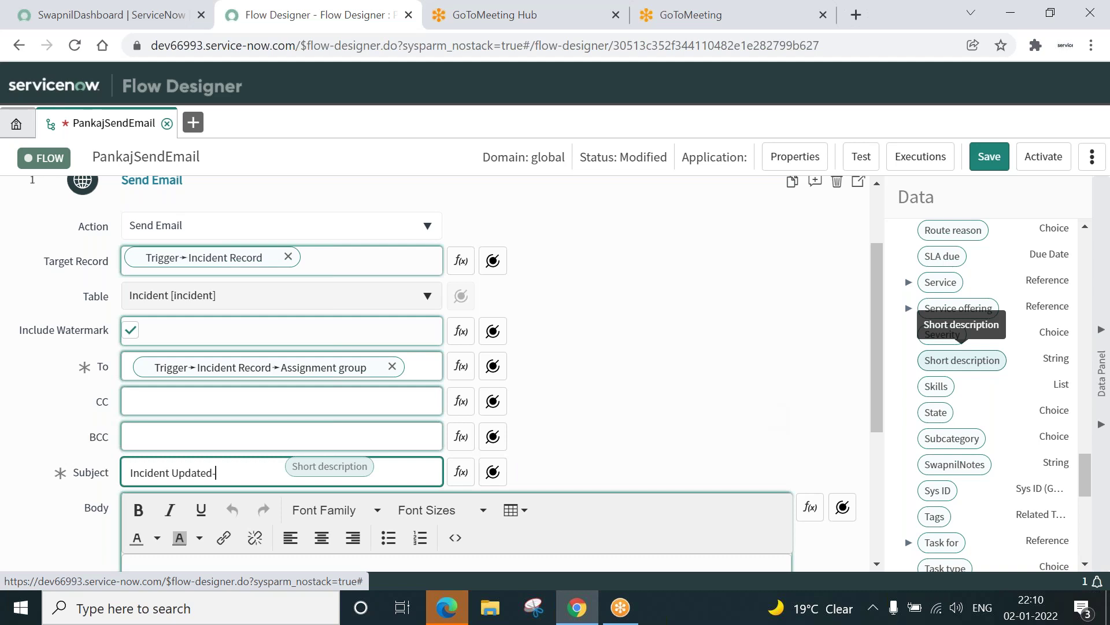
{"action": "left_click_drag", "start_coordinate": [283, 467], "coordinate": [286, 468]}
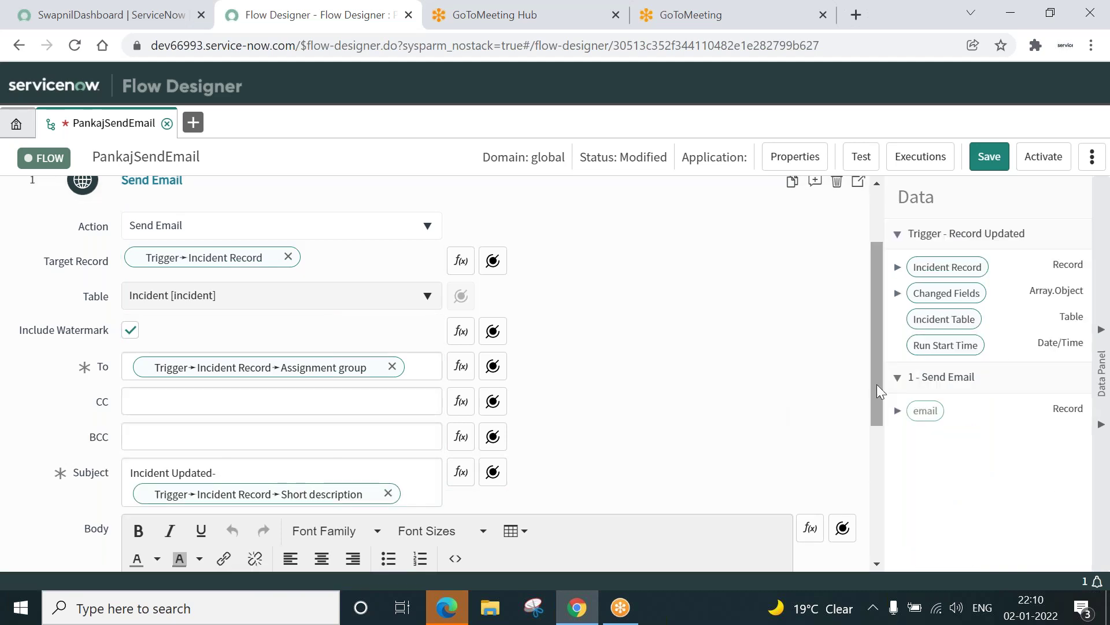
{"action": "left_click_drag", "start_coordinate": [877, 384], "coordinate": [876, 466]}
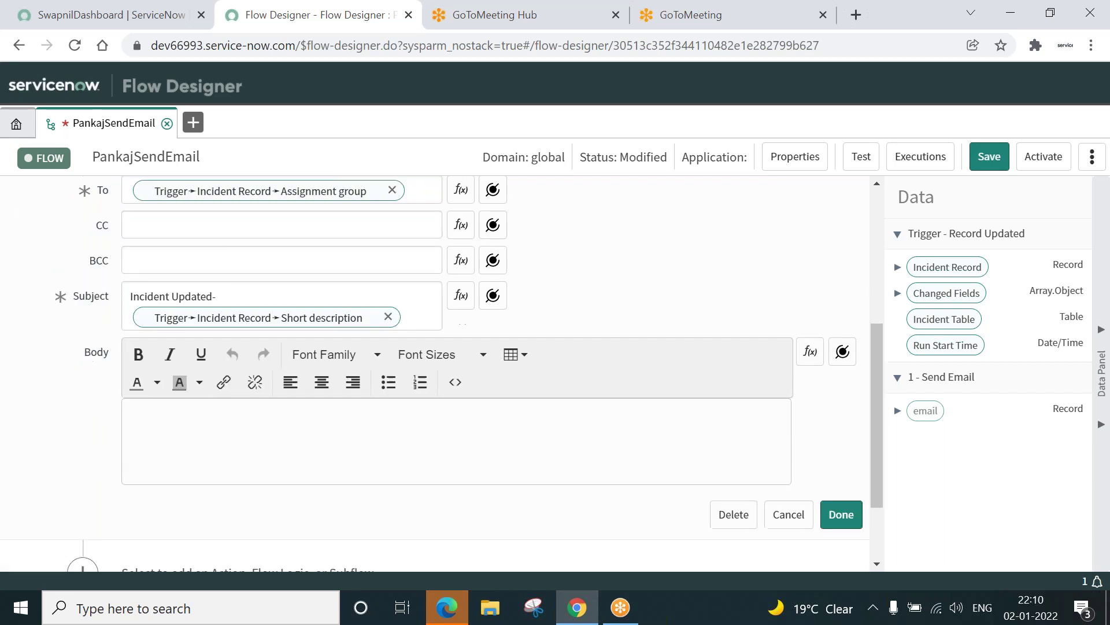
Step: Type the body 'This is a test mail.' with a 'Regards, Snow Team' line and close the action
{"action": "left_click", "coordinate": [310, 430]}
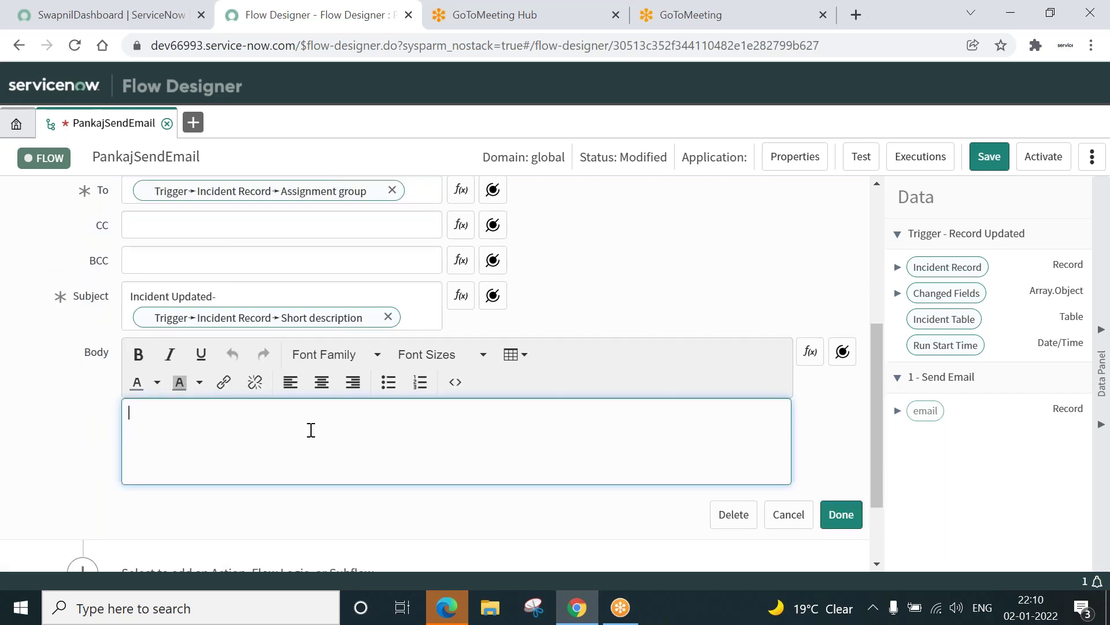
{"action": "type", "text": "This is a test mail."}
{"action": "key", "text": "Return"}
{"action": "type", "text": "Regard"}
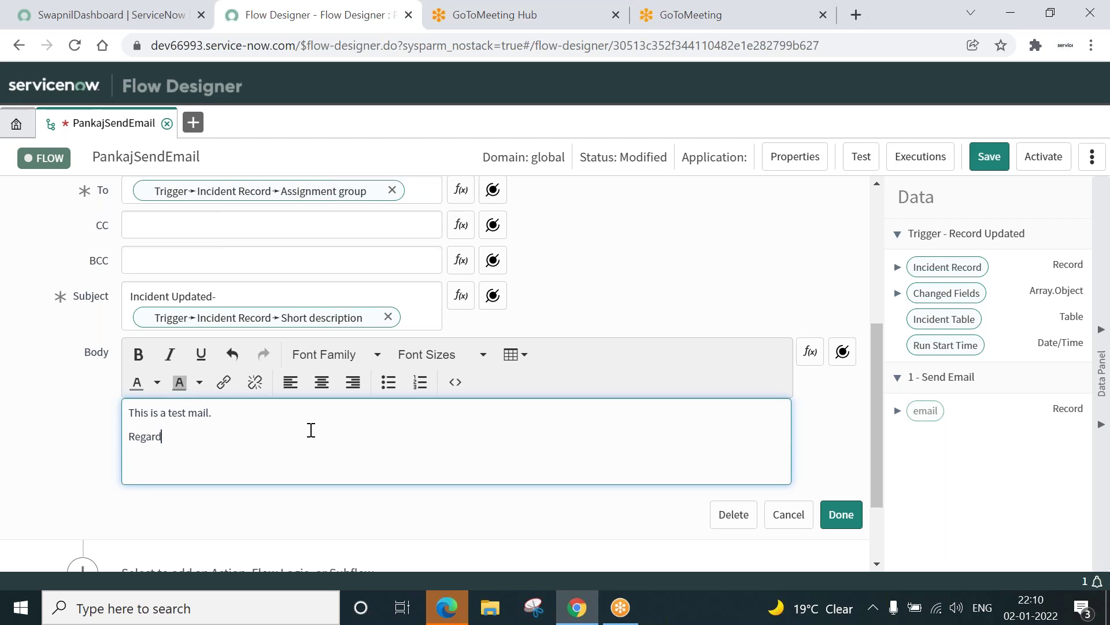
{"action": "type", "text": "s, "}
{"action": "type", "text": "Snow"}
{"action": "type", "text": " Team"}
{"action": "left_click", "coordinate": [844, 521]}
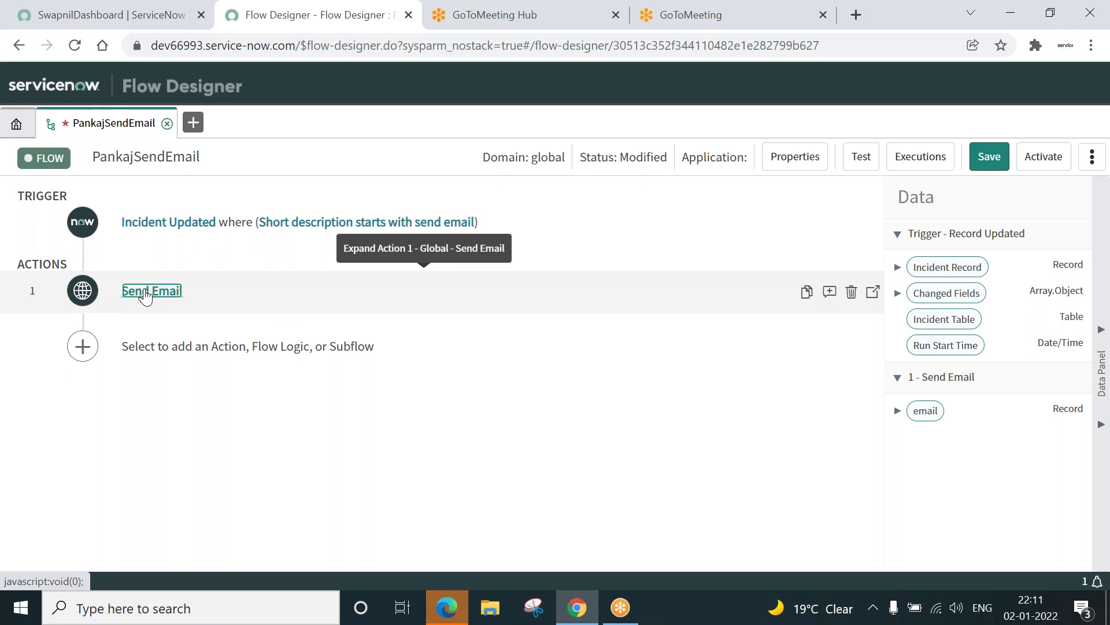
Step: Review the Send Email action, then activate PankajSendEmail and confirm with OK
{"action": "left_click", "coordinate": [145, 295]}
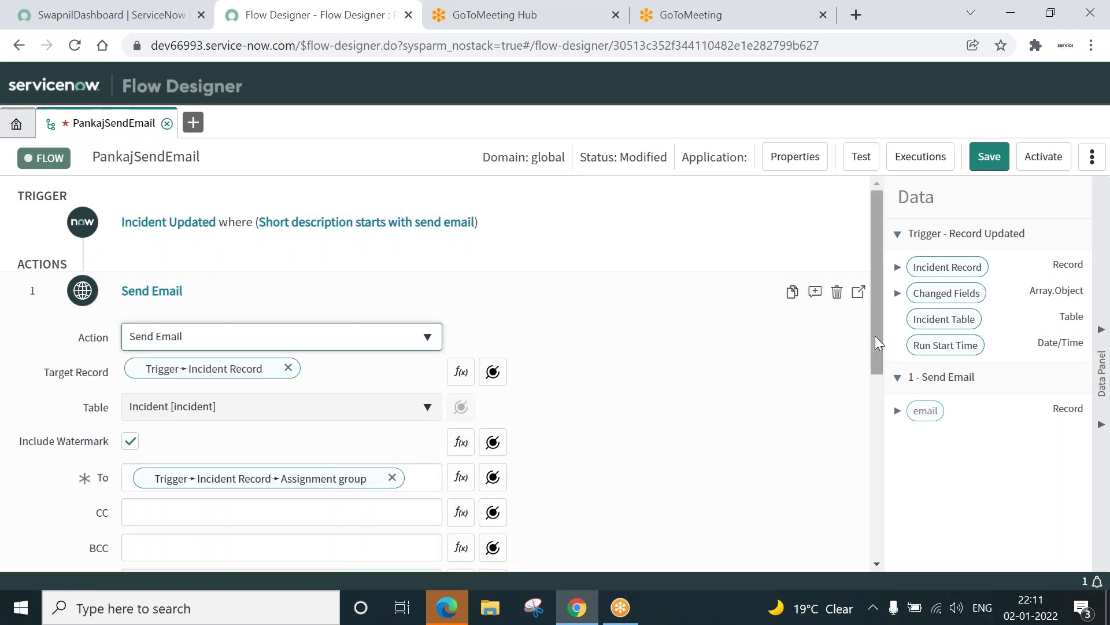
{"action": "left_click_drag", "start_coordinate": [876, 336], "coordinate": [871, 386]}
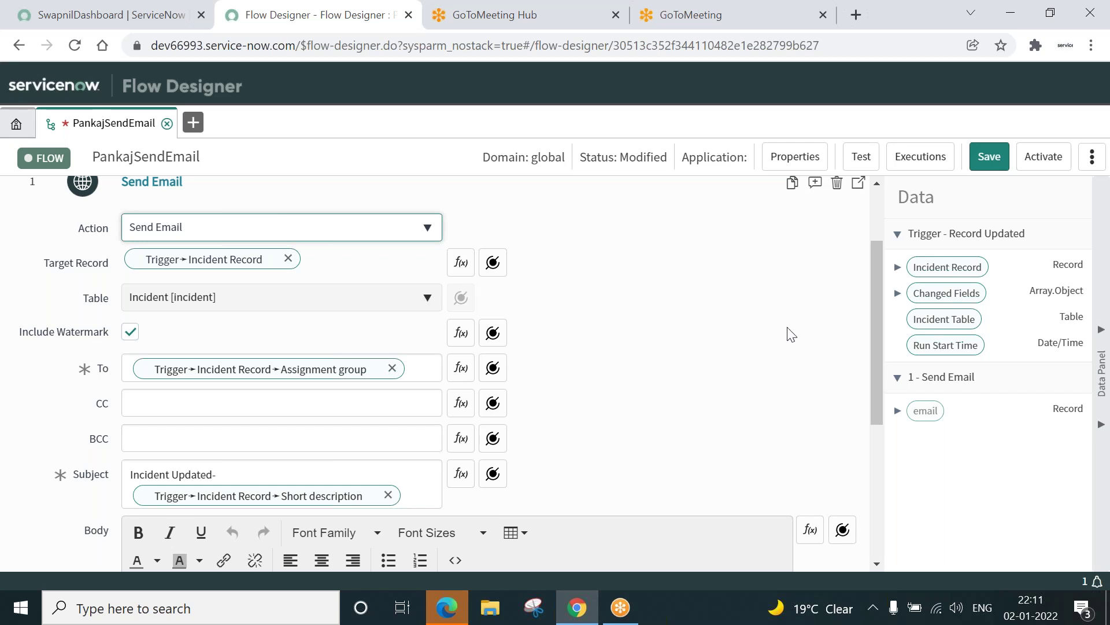
{"action": "left_click", "coordinate": [1043, 161]}
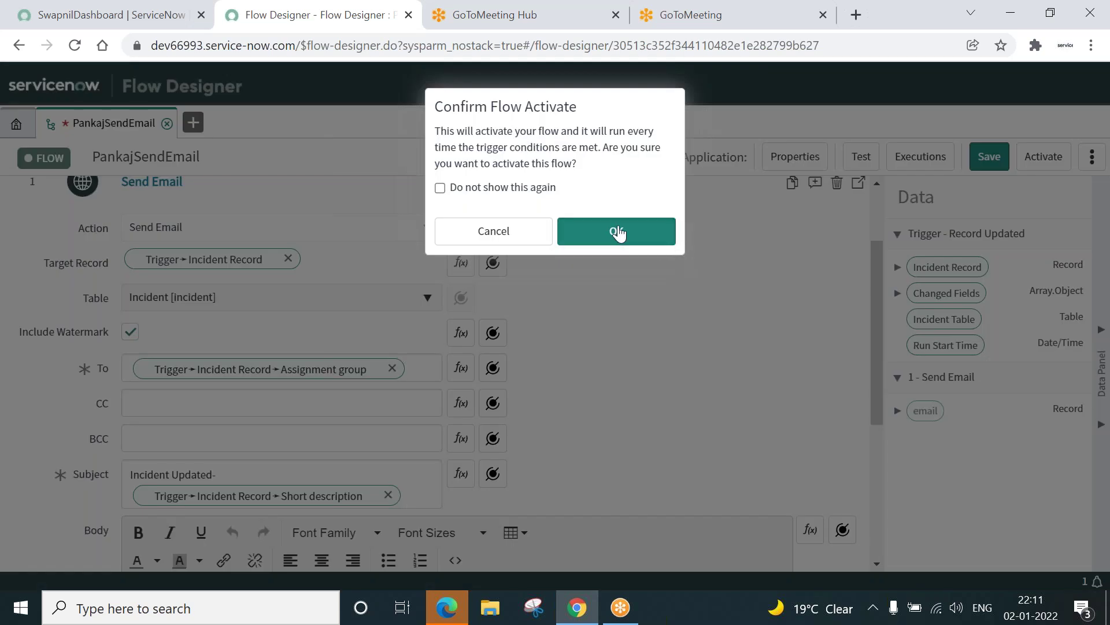
{"action": "left_click", "coordinate": [618, 233]}
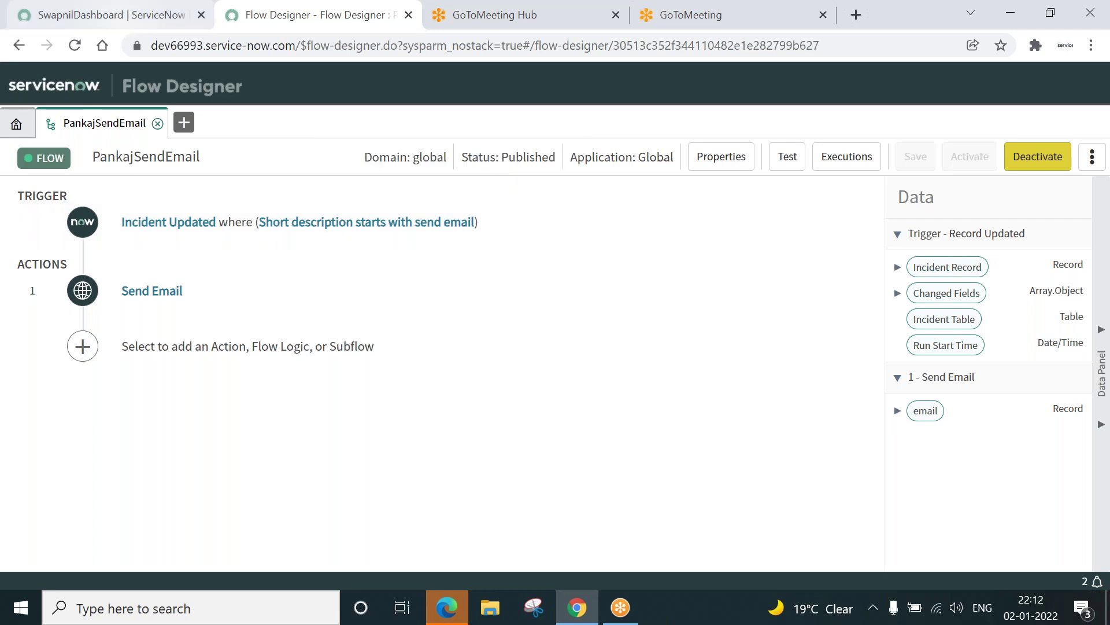
Step: Filter the navigator for 'incident' and open INC0010110 from the Incident - Open list
{"action": "left_click", "coordinate": [117, 15]}
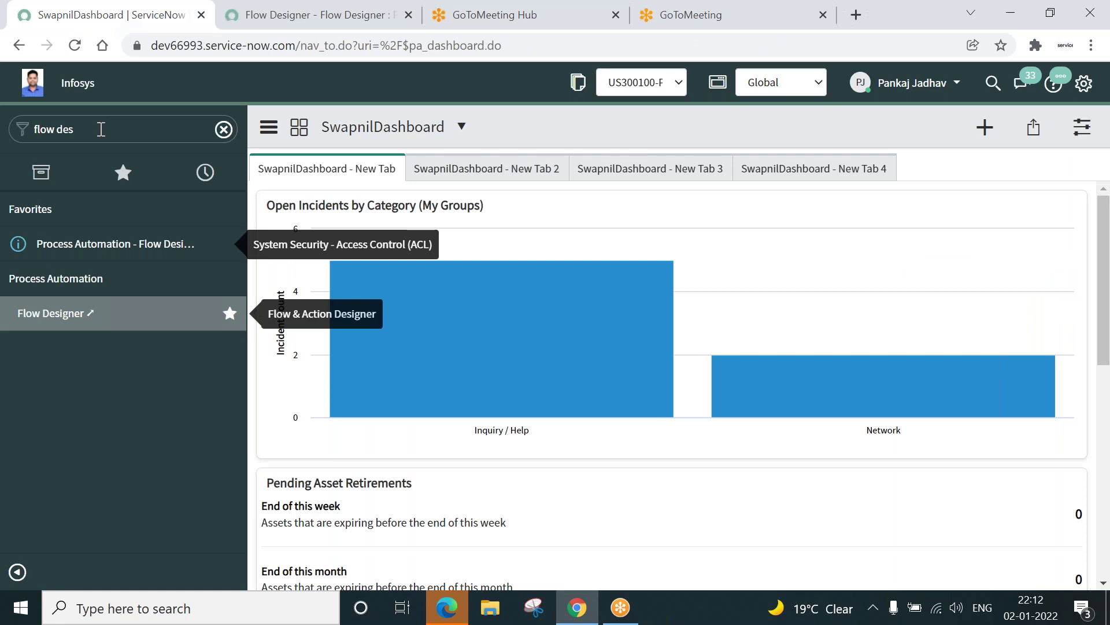
{"action": "key", "text": "ctrl+a"}
{"action": "key", "text": "BackSpace"}
{"action": "type", "text": "in"}
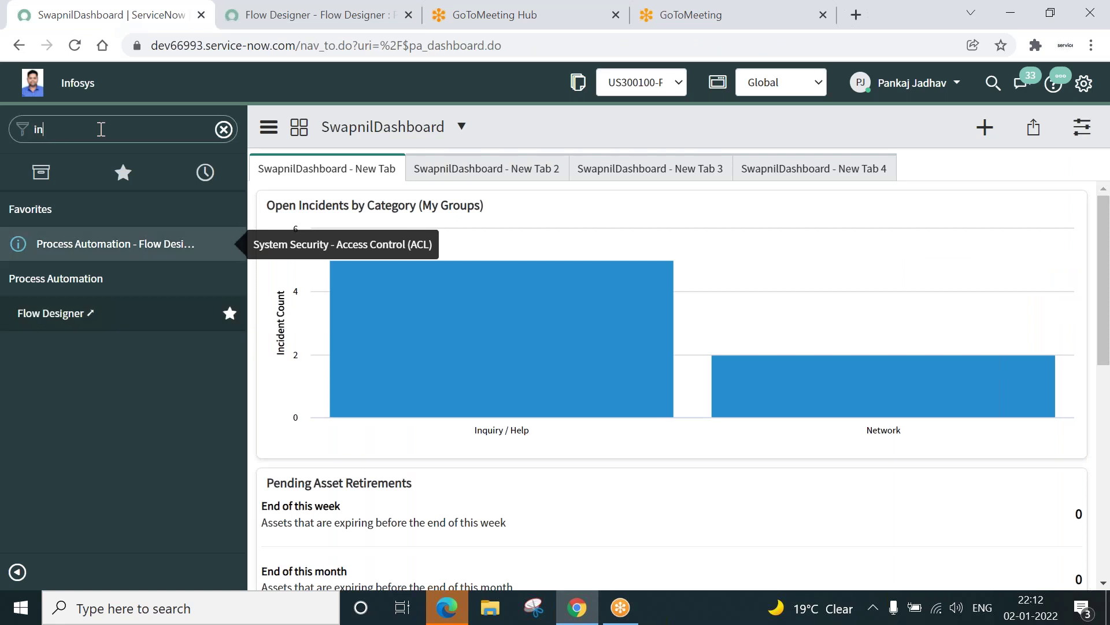
{"action": "type", "text": "cident"}
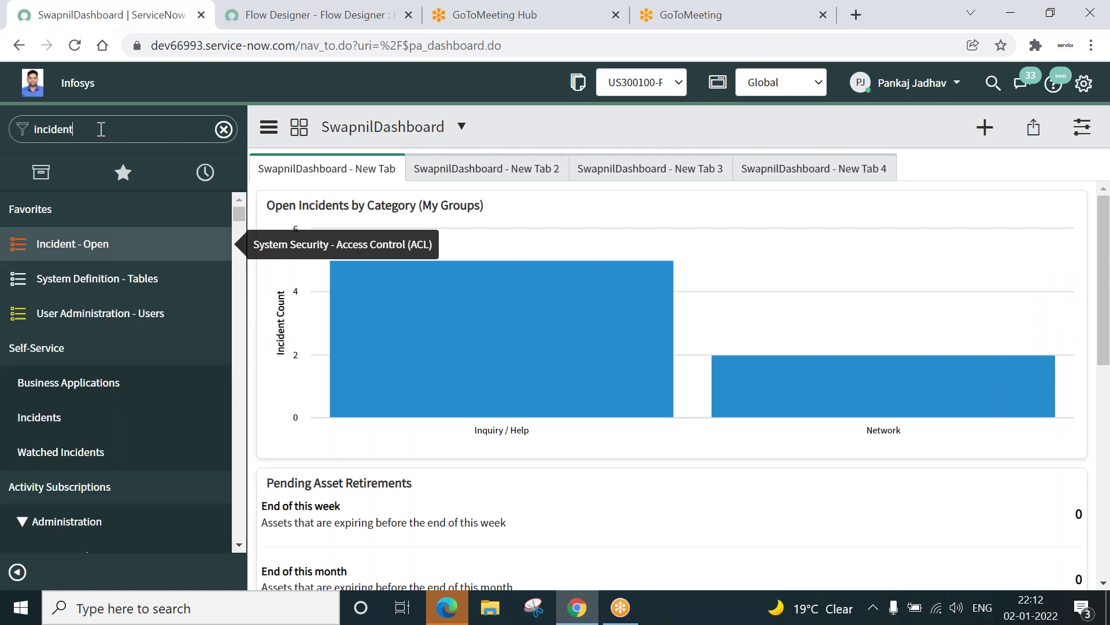
{"action": "left_click", "coordinate": [67, 248]}
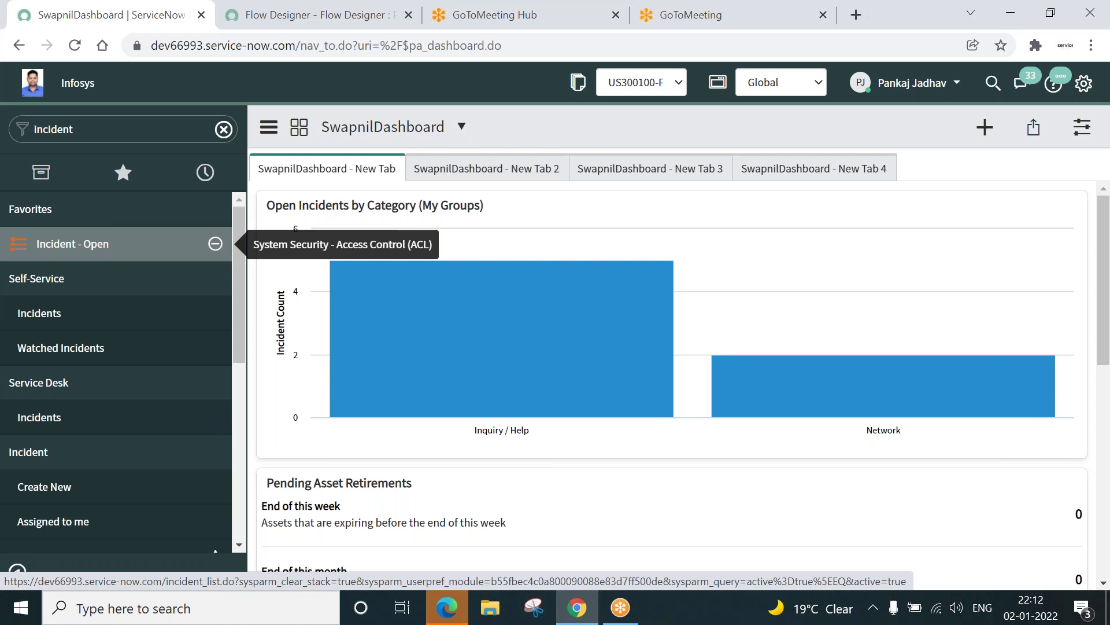
{"action": "left_click", "coordinate": [73, 243]}
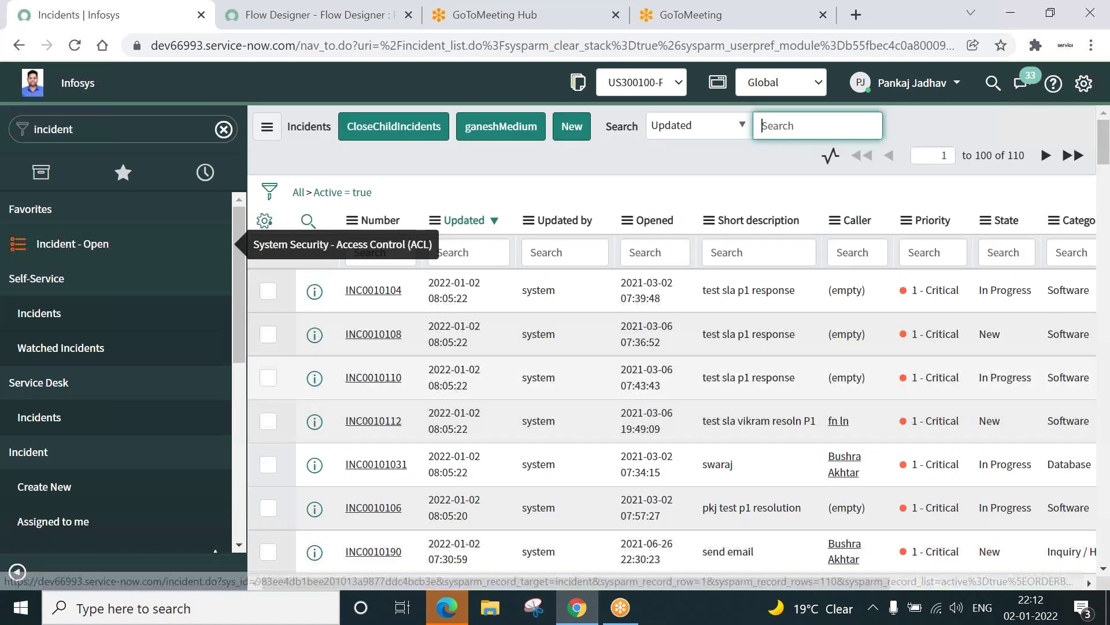
{"action": "left_click", "coordinate": [368, 382]}
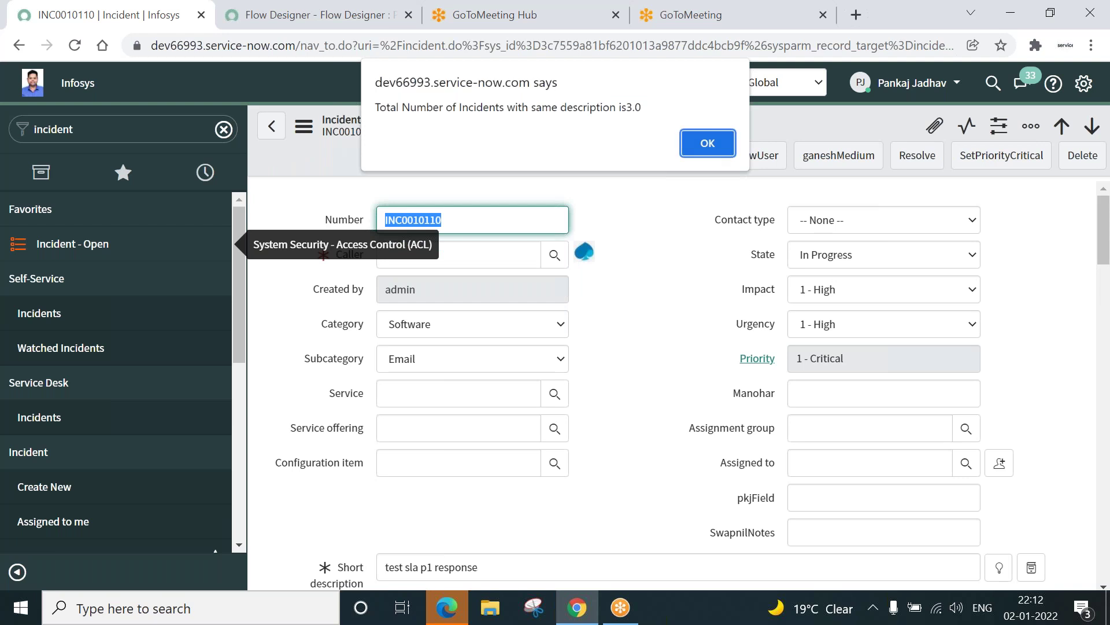
{"action": "left_click", "coordinate": [706, 143]}
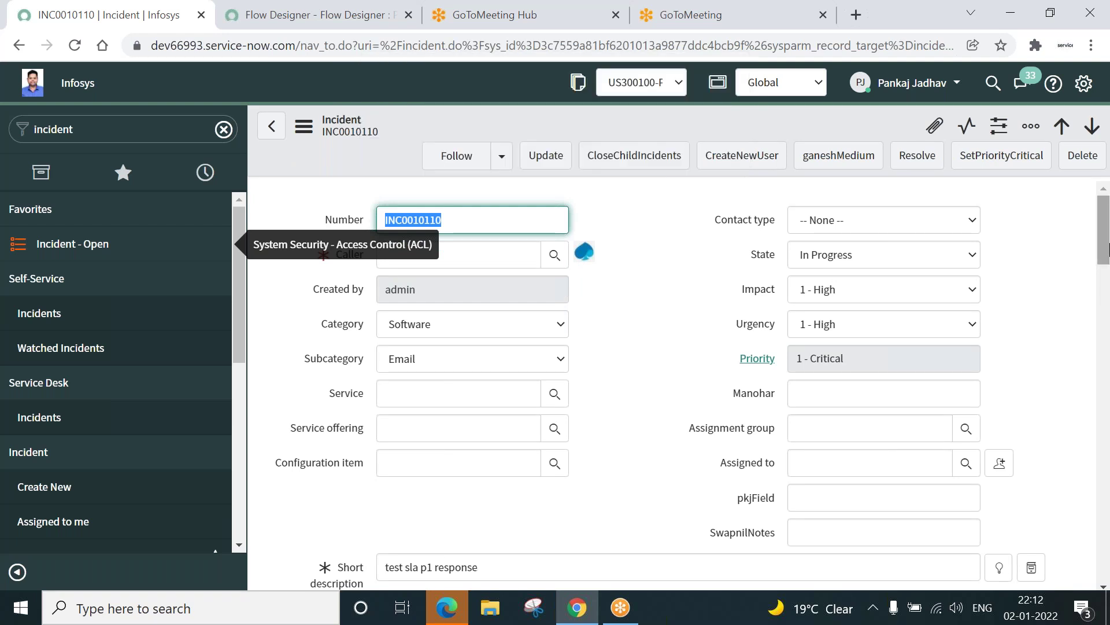
Step: Replace the short description 'test sla p1 response' with 'send email'
{"action": "left_click_drag", "start_coordinate": [1106, 249], "coordinate": [1106, 292]}
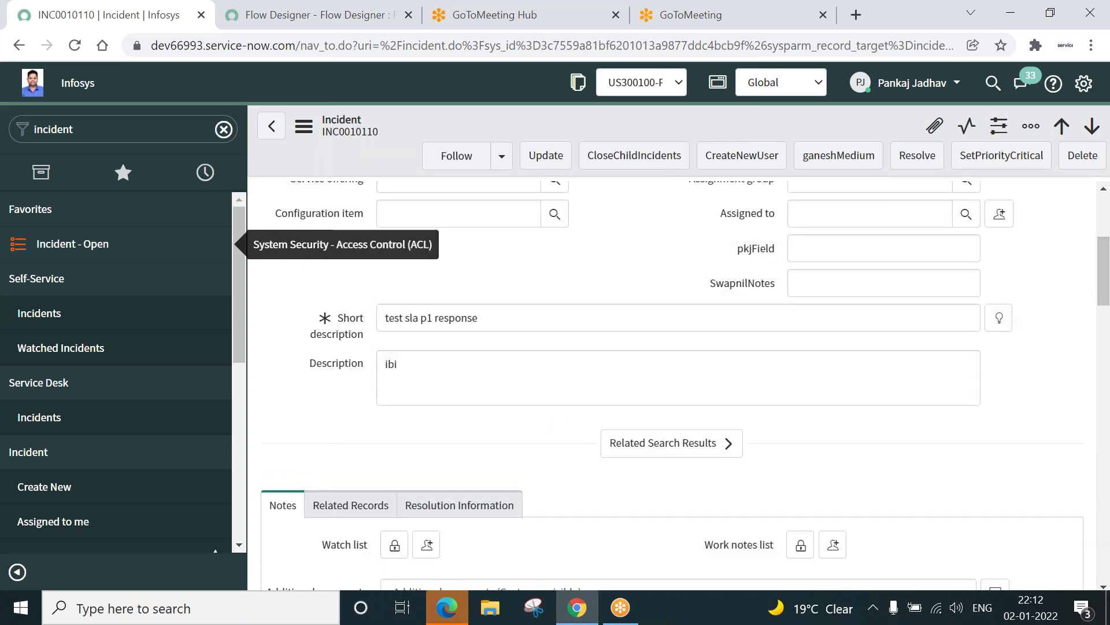
{"action": "triple_click", "coordinate": [502, 317]}
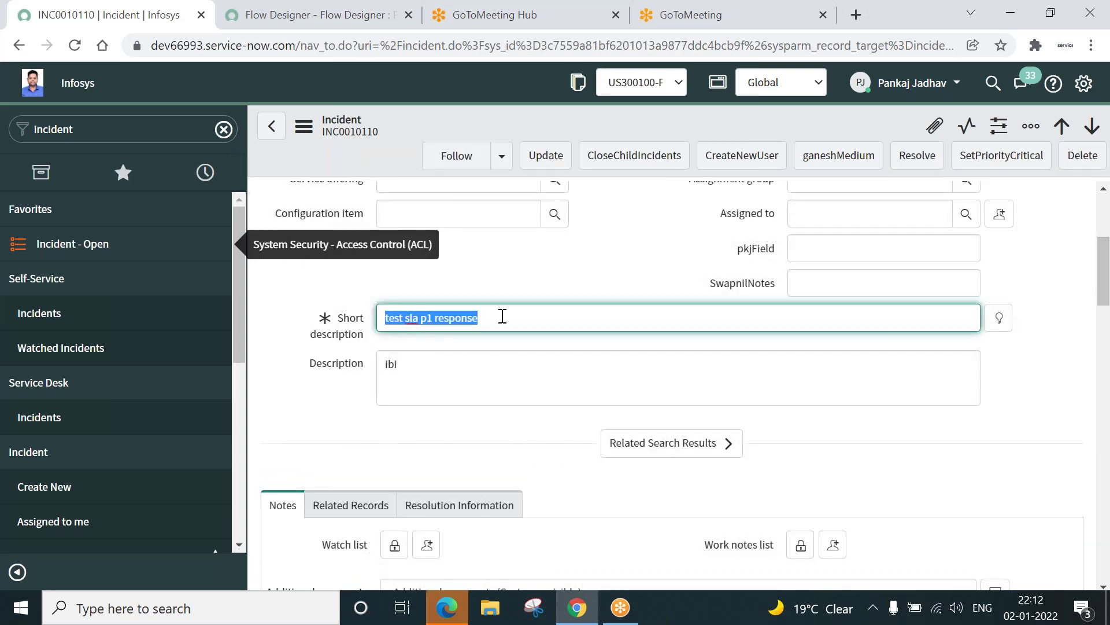
{"action": "type", "text": "send "}
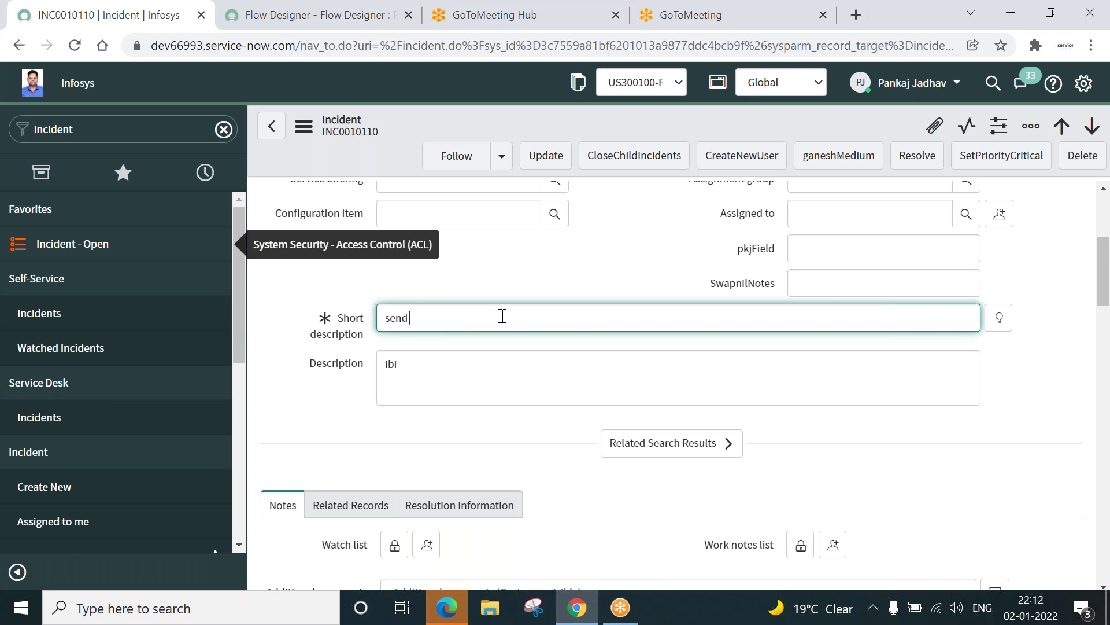
{"action": "type", "text": "email"}
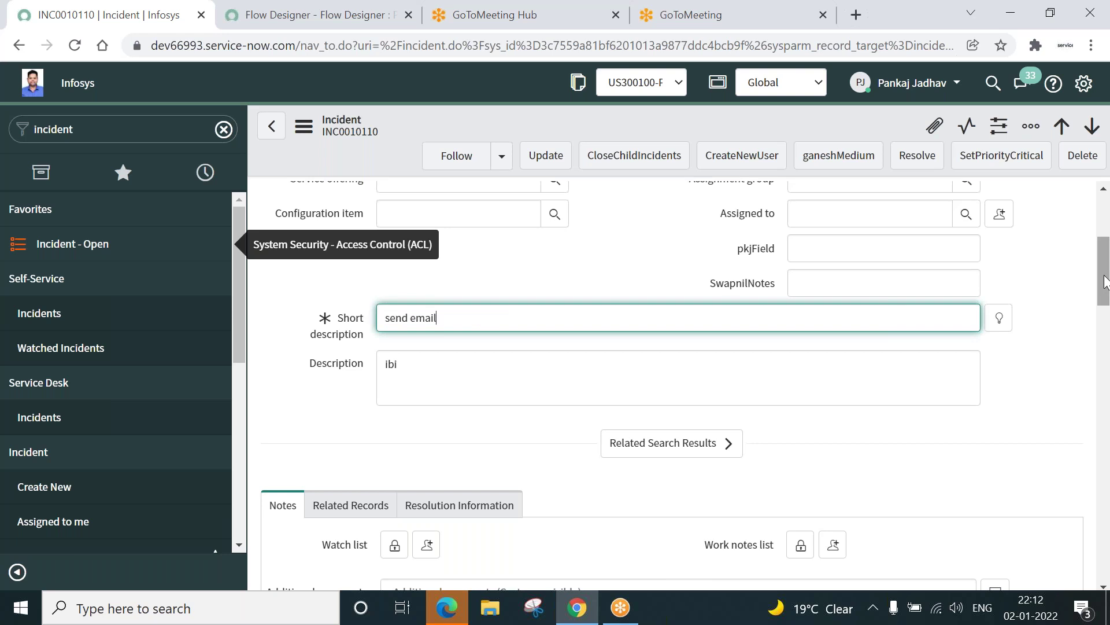
{"action": "left_click_drag", "start_coordinate": [1104, 283], "coordinate": [1106, 247]}
Step: Set the incident's Assignment group to SwapnilGroup
{"action": "left_click", "coordinate": [841, 393]}
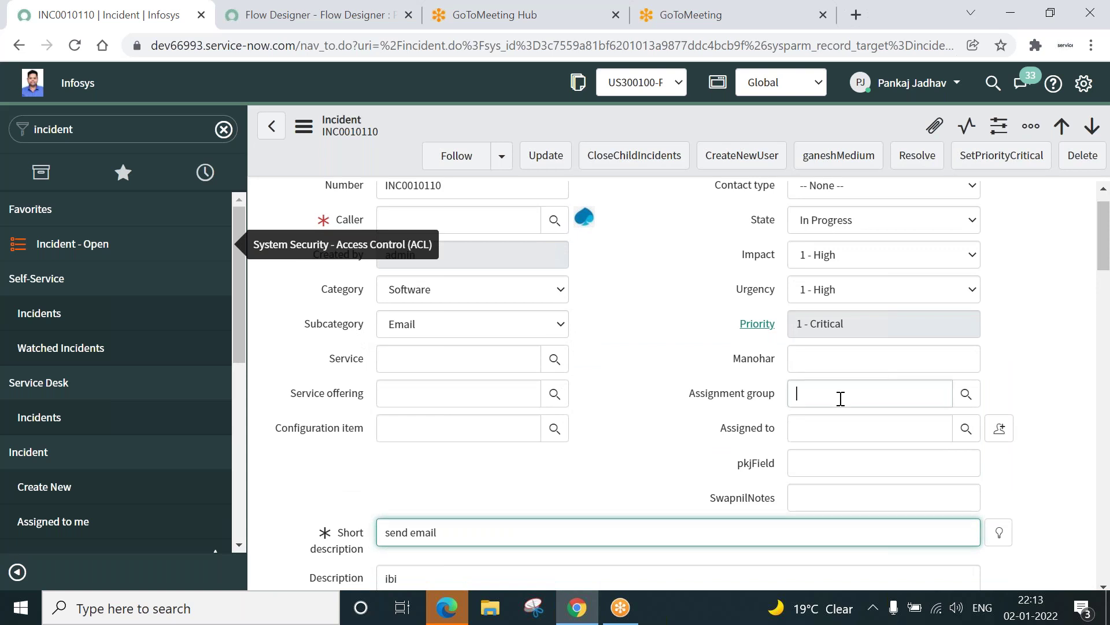
{"action": "type", "text": "swa"}
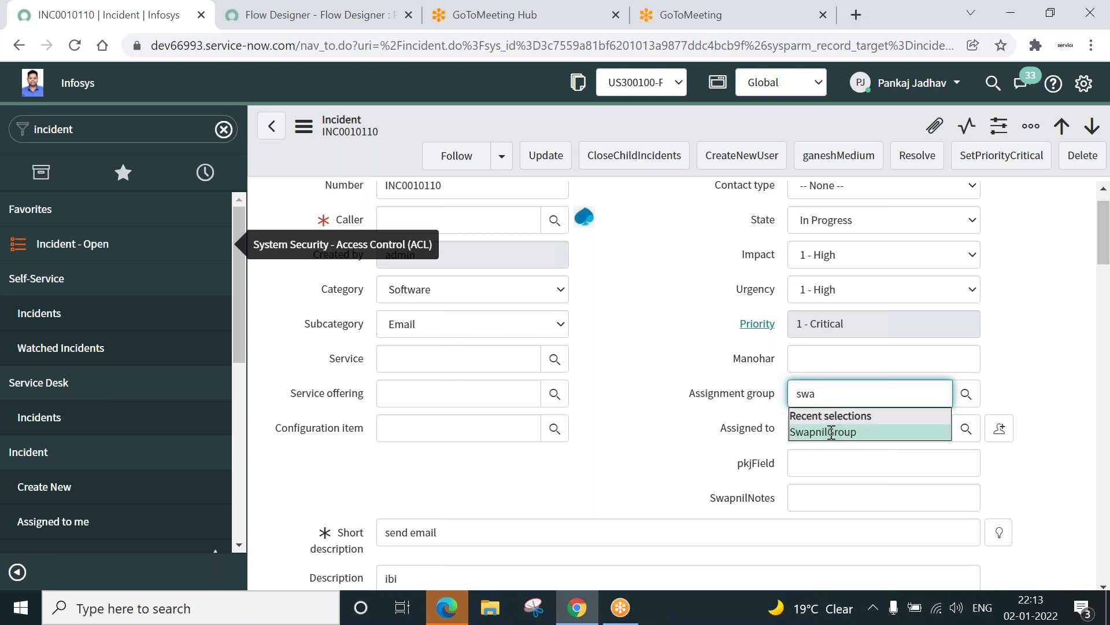
{"action": "left_click", "coordinate": [832, 430]}
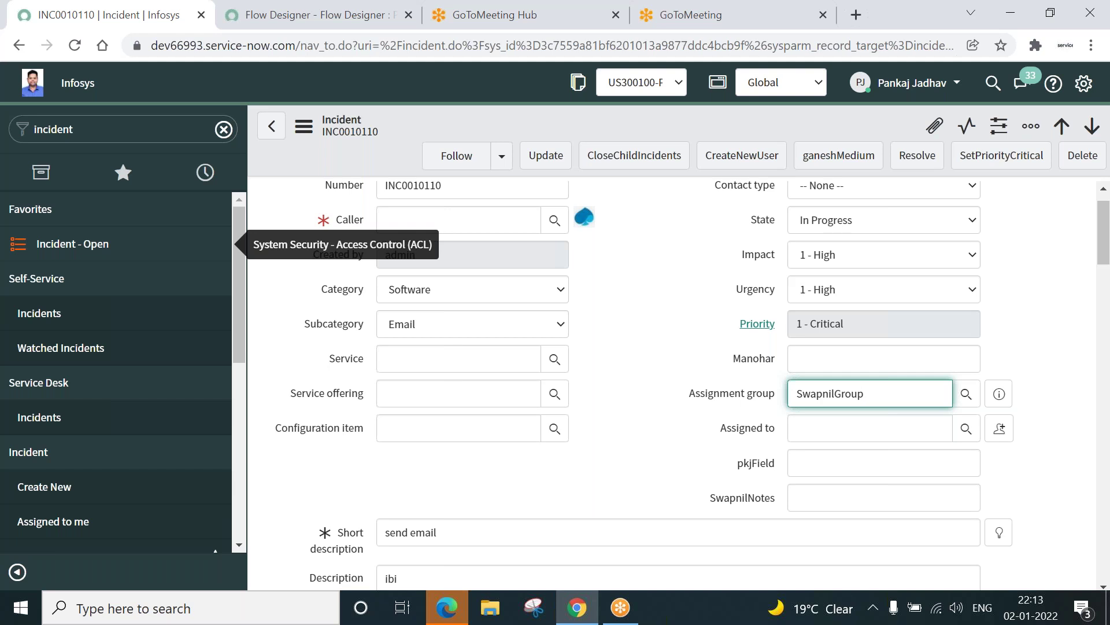
Step: Attempt to save, then fill the mandatory Caller with a suggested user
{"action": "right_click", "coordinate": [492, 120]}
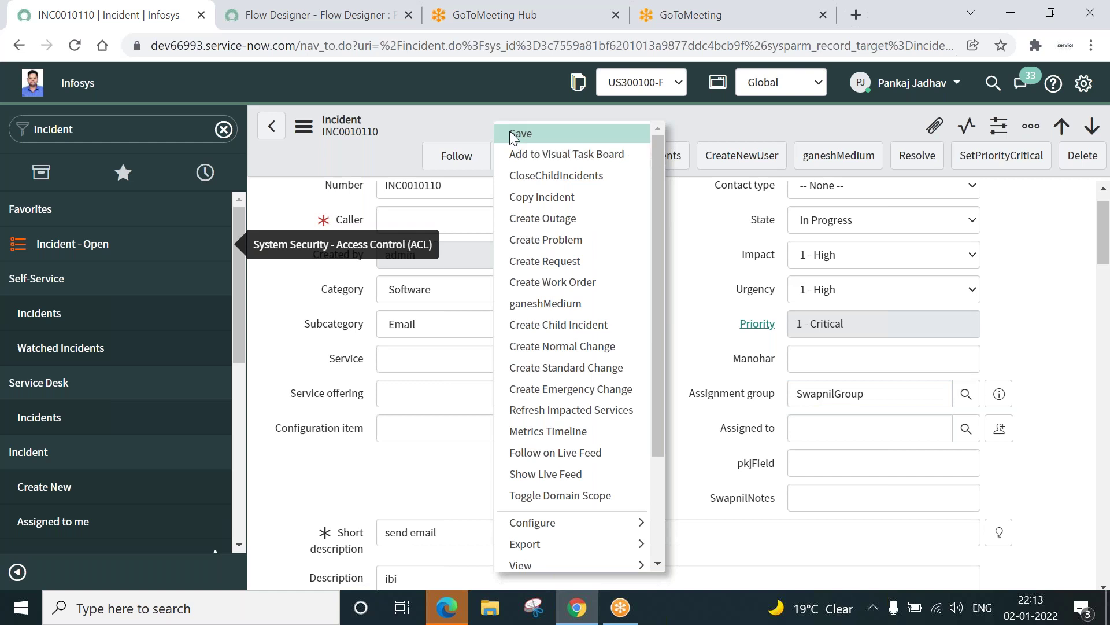
{"action": "left_click", "coordinate": [509, 133]}
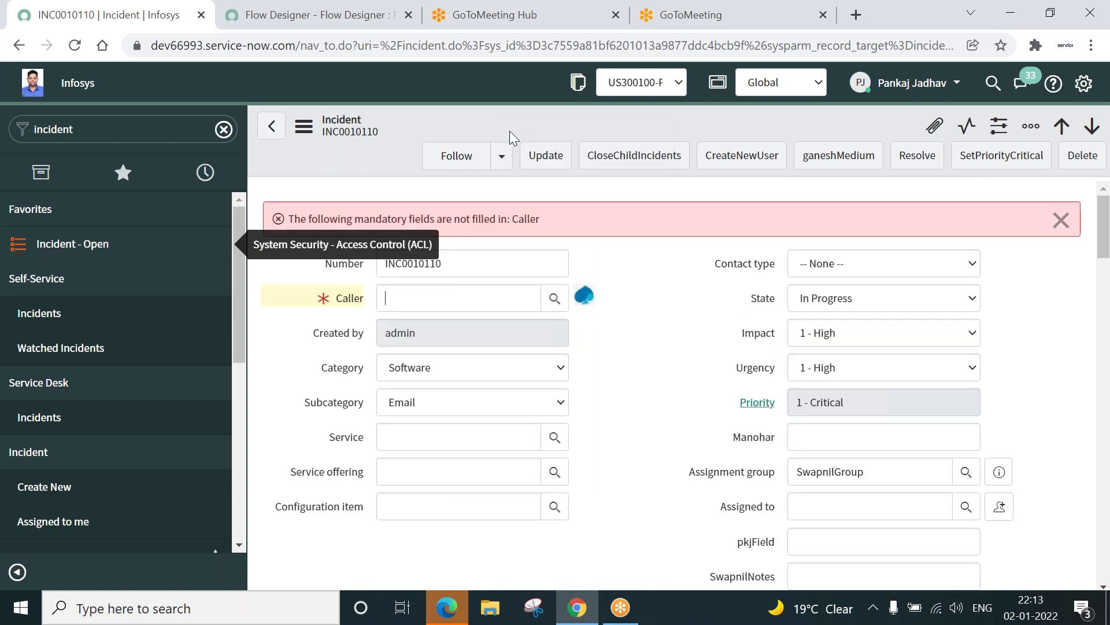
{"action": "type", "text": "a"}
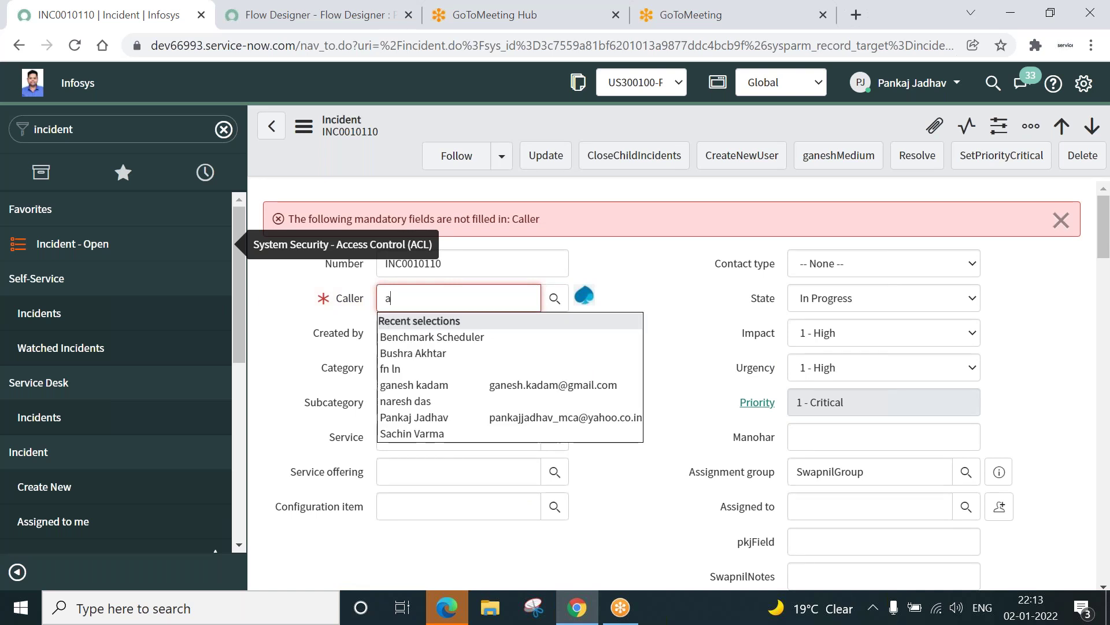
{"action": "type", "text": "b"}
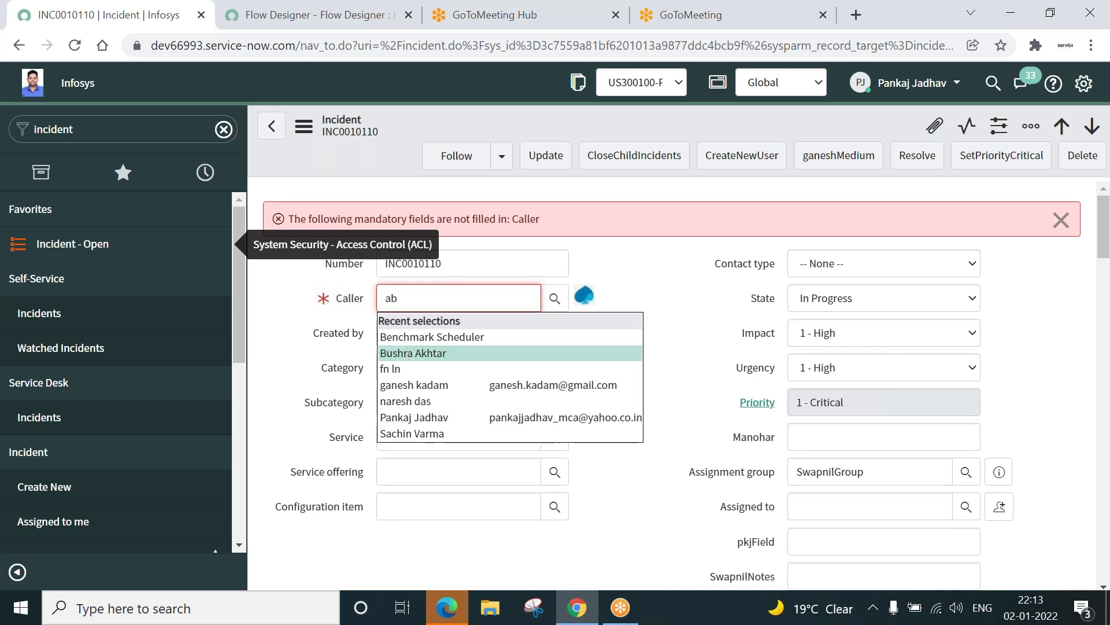
{"action": "left_click", "coordinate": [414, 353]}
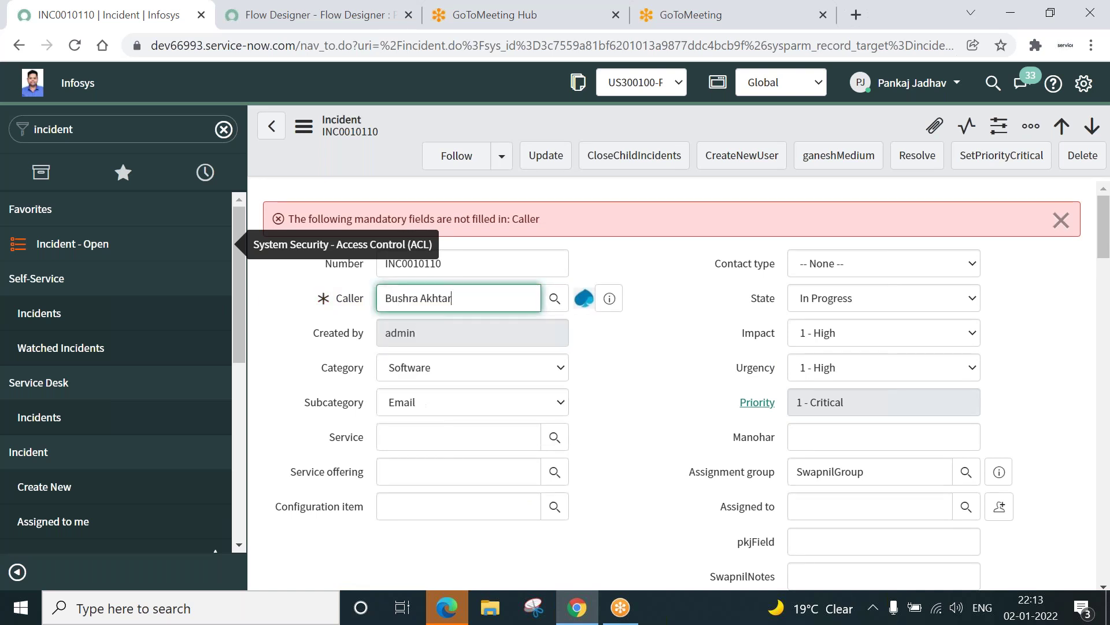
Step: Save the updated incident and dismiss the same-description alert
{"action": "right_click", "coordinate": [521, 122]}
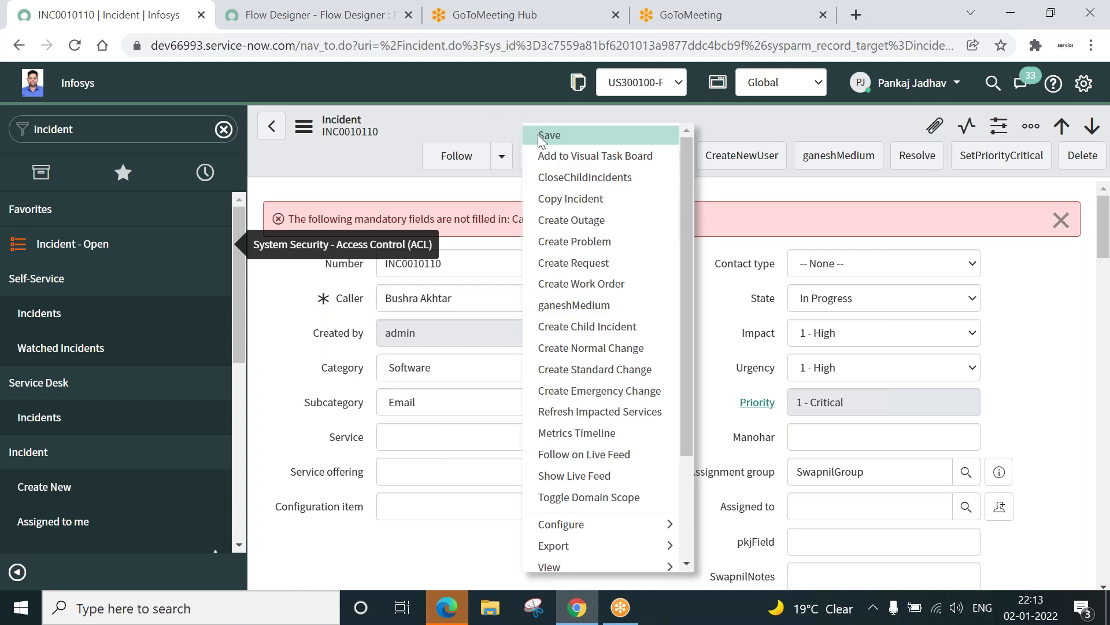
{"action": "left_click", "coordinate": [538, 134]}
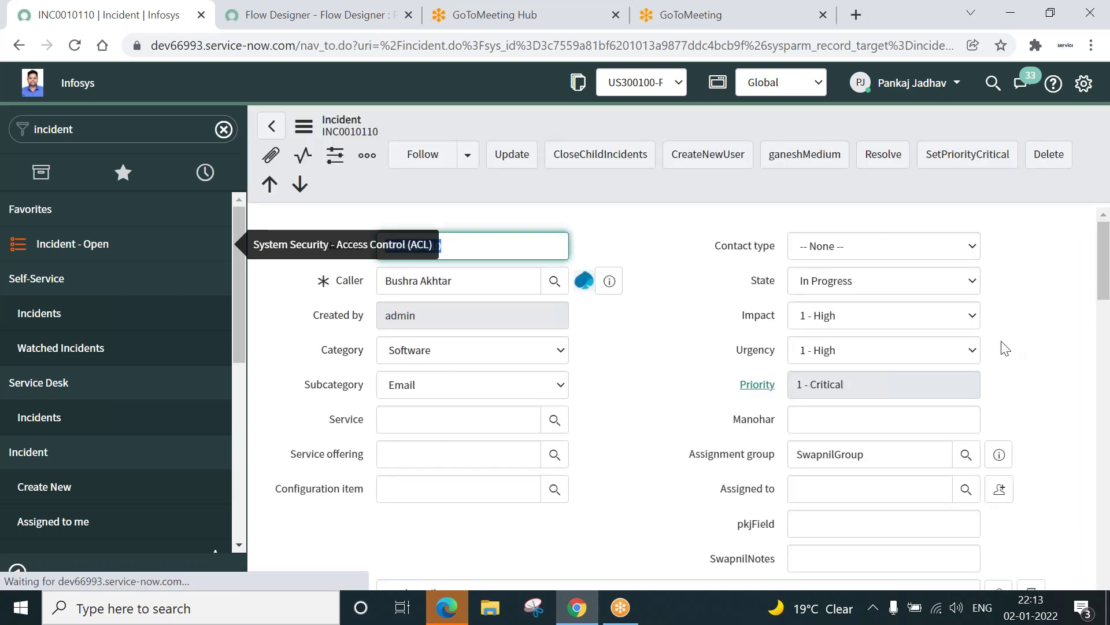
{"action": "scroll", "coordinate": [1103, 272], "scroll_direction": "down", "scroll_amount": 2}
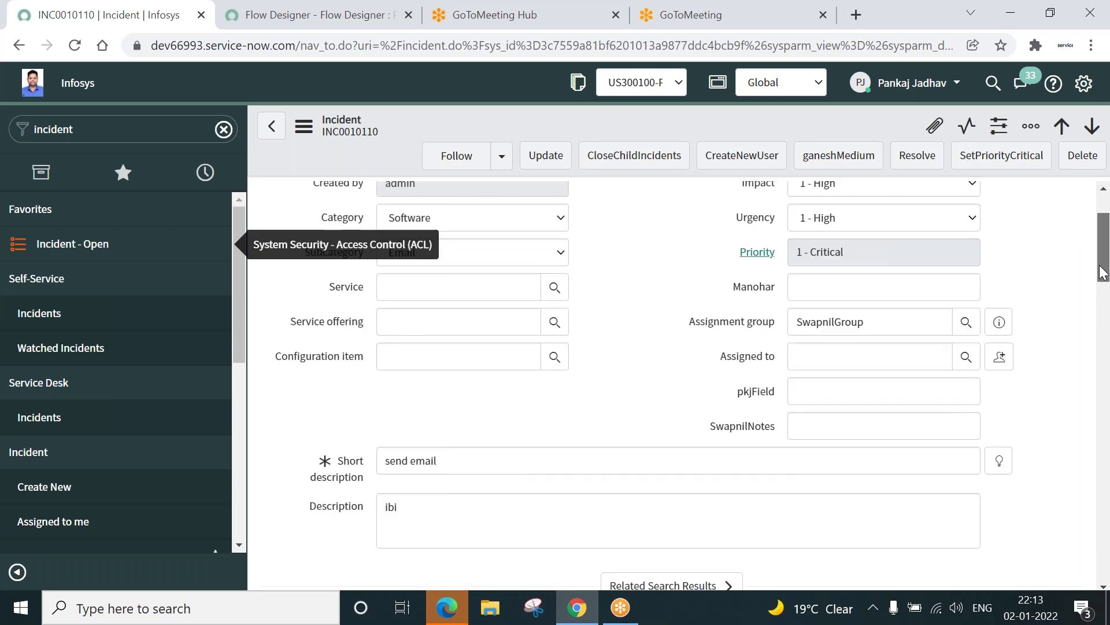
{"action": "scroll", "coordinate": [1103, 272], "scroll_direction": "down", "scroll_amount": 2}
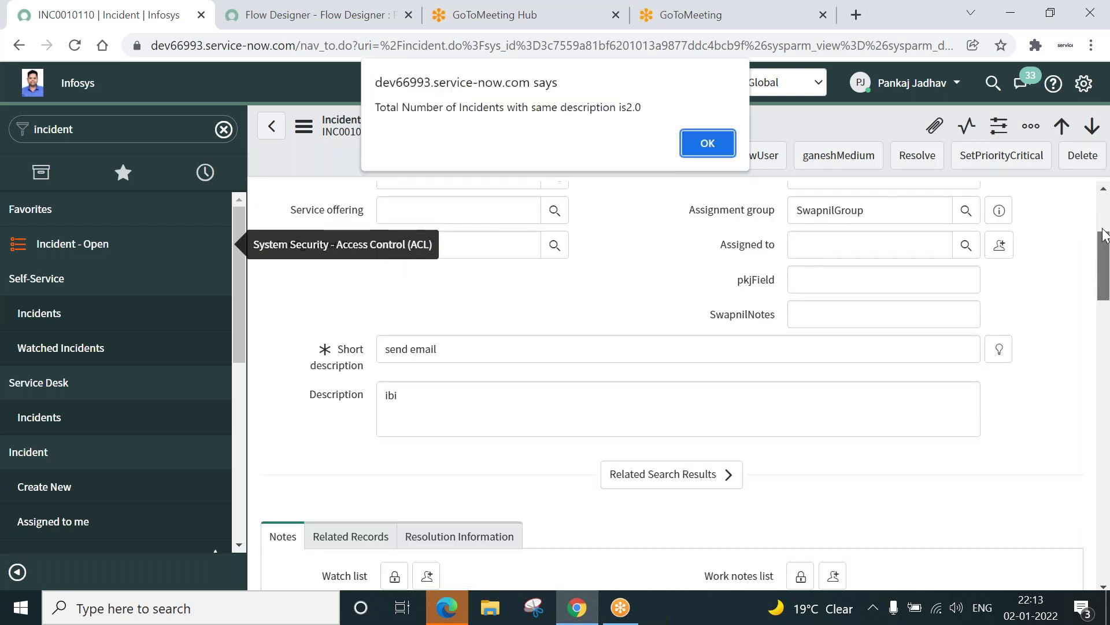
{"action": "left_click", "coordinate": [698, 152]}
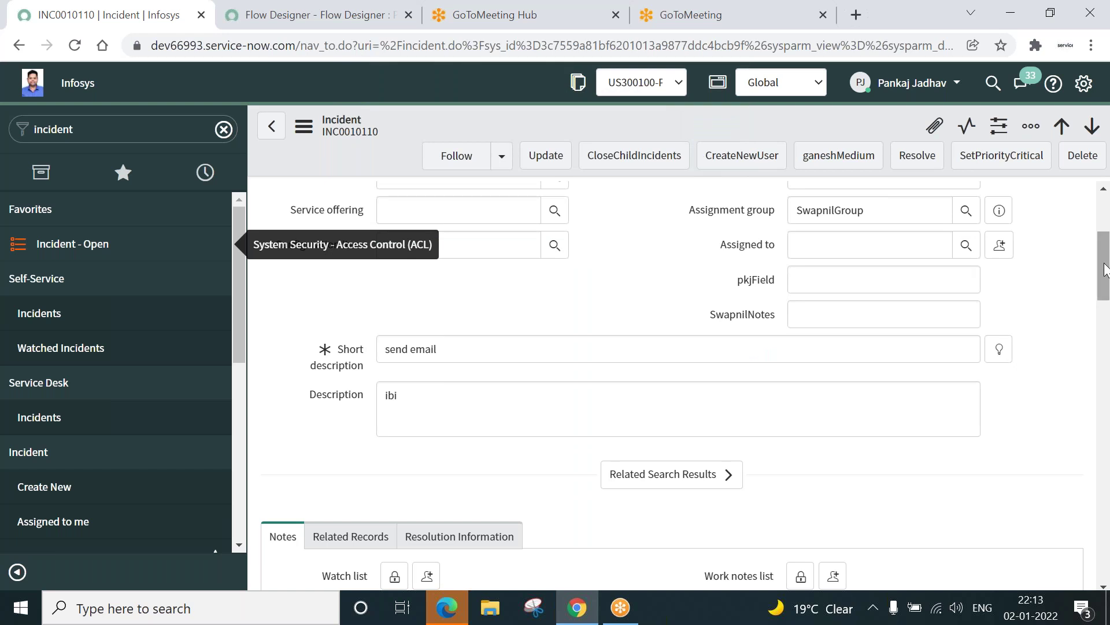
Step: Confirm Assignment group reads SwapnilGroup and duplicate the incident's browser tab
{"action": "scroll", "coordinate": [1105, 269], "scroll_direction": "up", "scroll_amount": 4}
{"action": "double_click", "coordinate": [888, 414]}
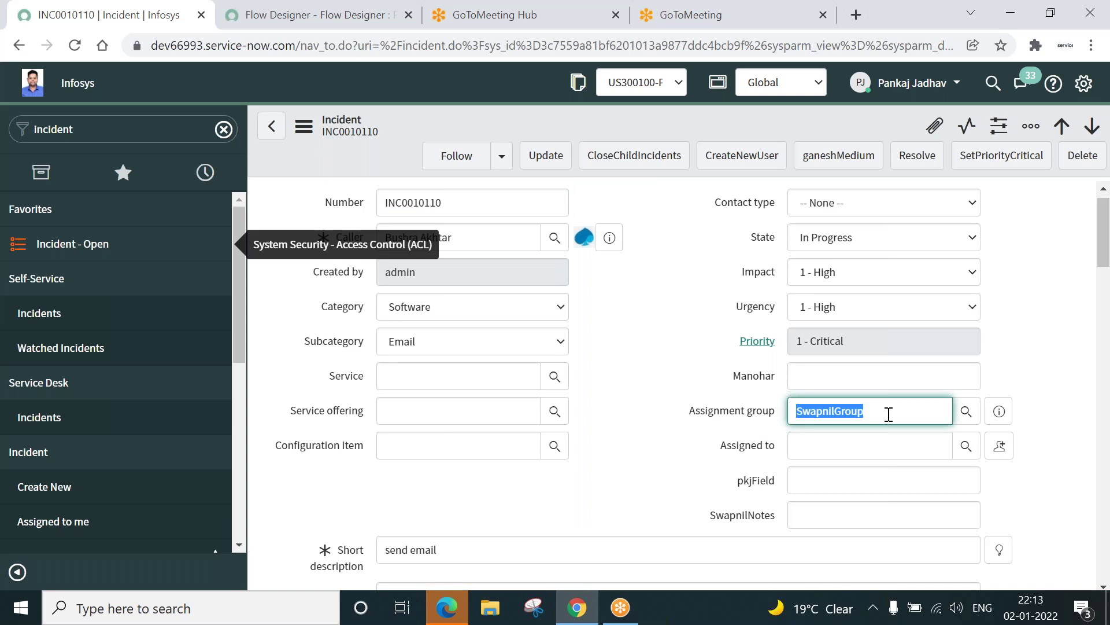
{"action": "right_click", "coordinate": [145, 19]}
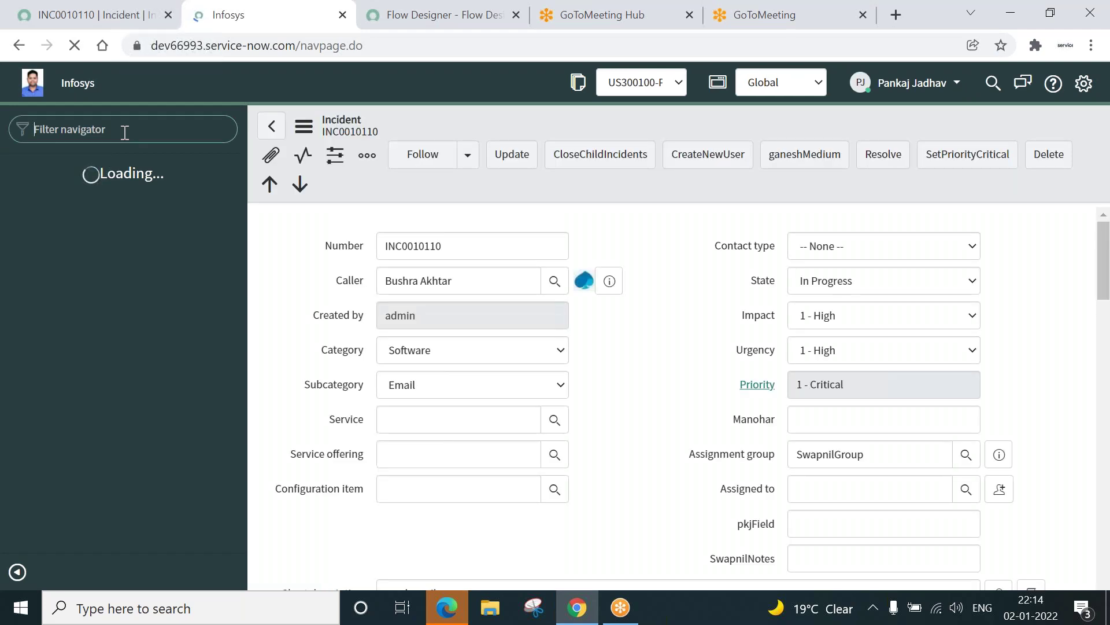
Step: Open System Security - Groups from Favorites, leaving the unsaved incident form
{"action": "type", "text": "g"}
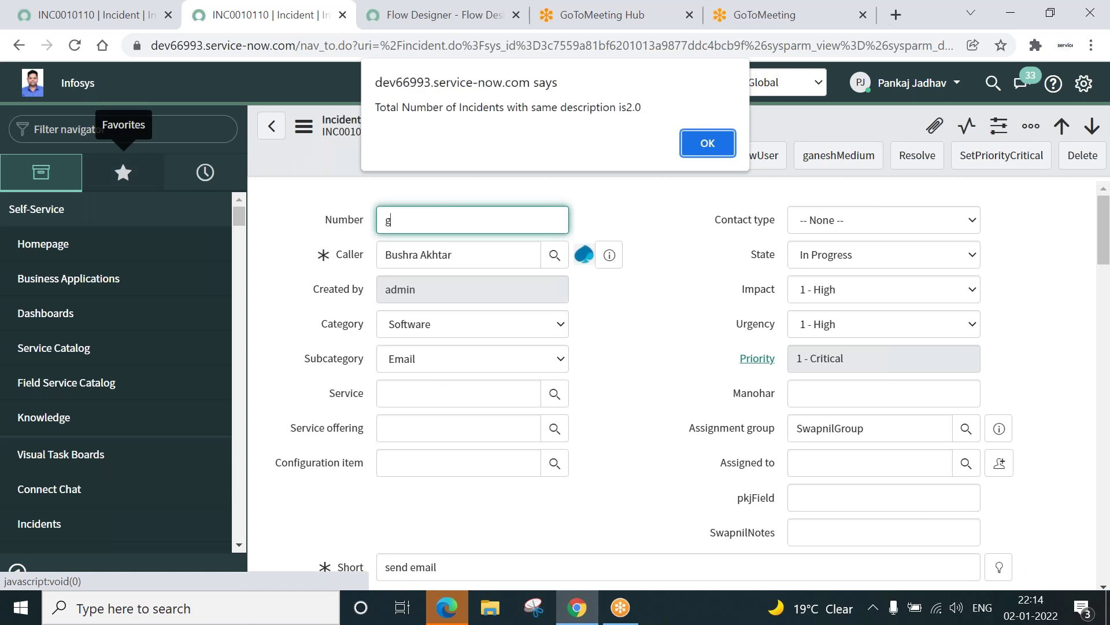
{"action": "left_click", "coordinate": [707, 143]}
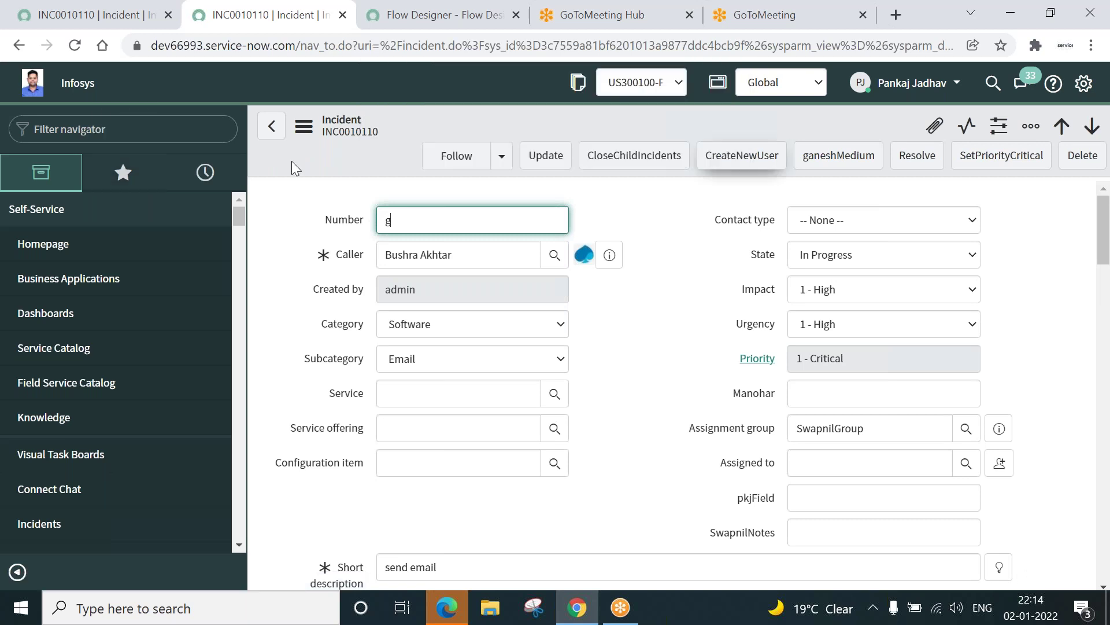
{"action": "left_click", "coordinate": [123, 172]}
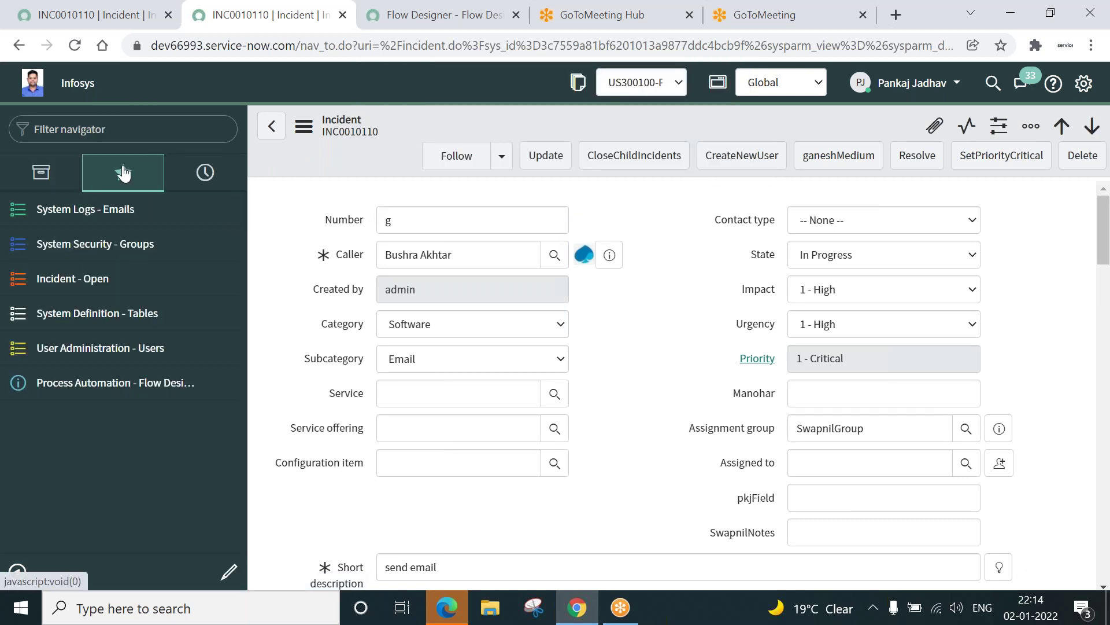
{"action": "left_click", "coordinate": [90, 246]}
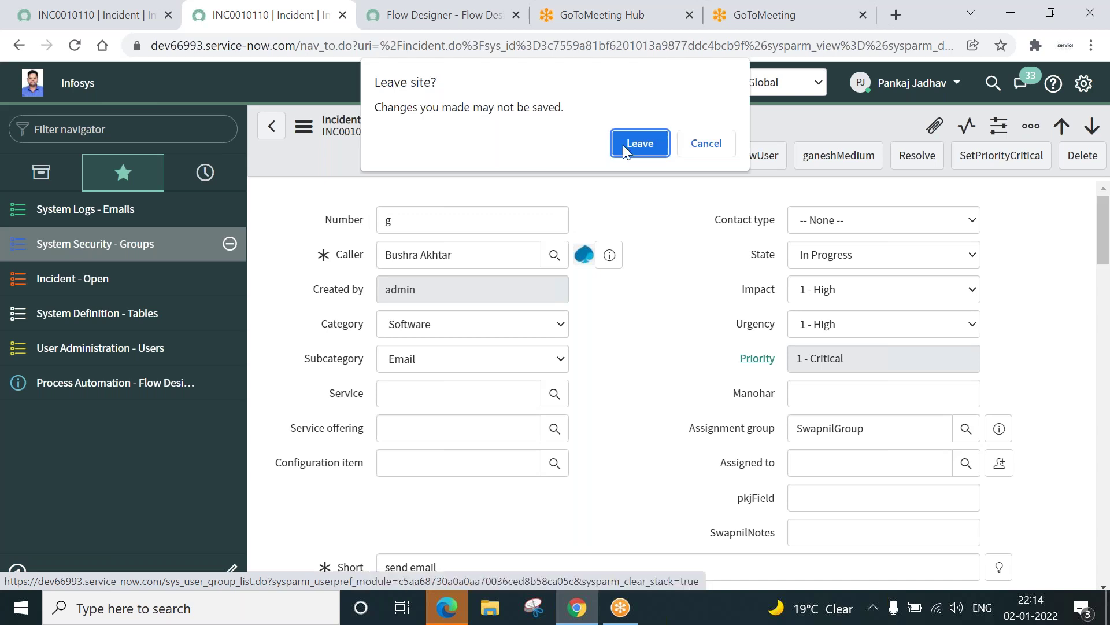
{"action": "left_click", "coordinate": [639, 143]}
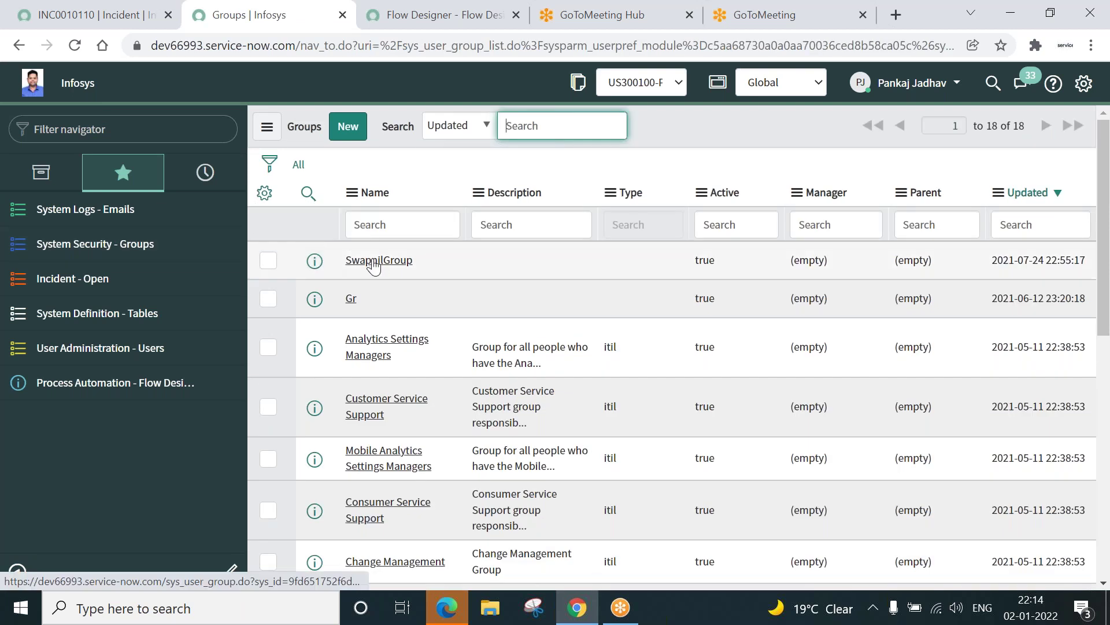
Step: Open the SwapnilGroup record and view its two Group Members, then the Users list
{"action": "left_click", "coordinate": [374, 266]}
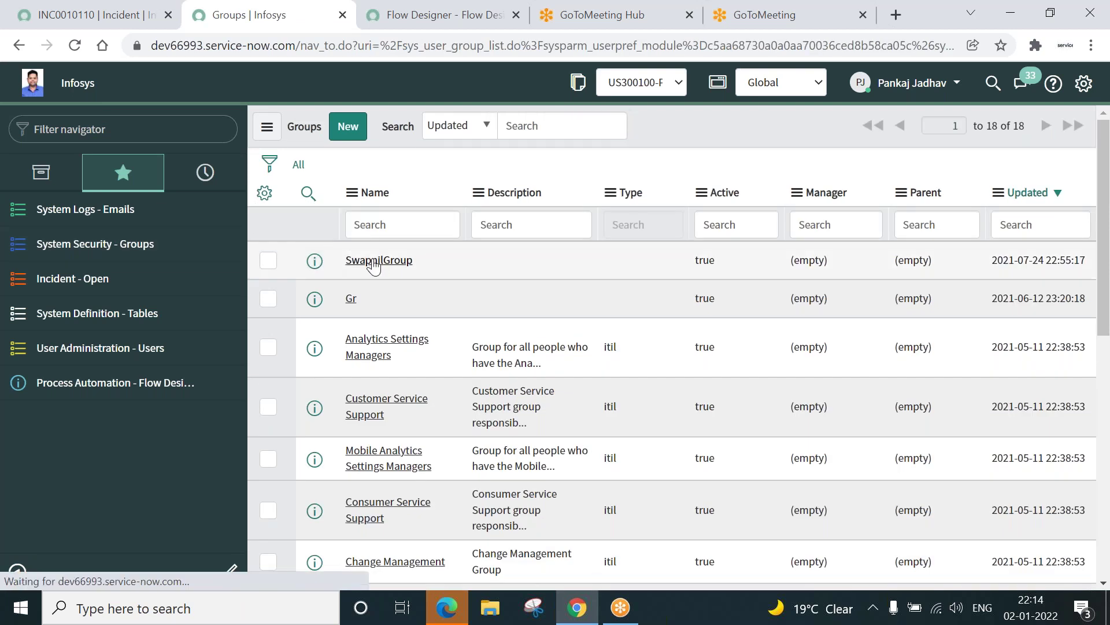
{"action": "left_click", "coordinate": [374, 262]}
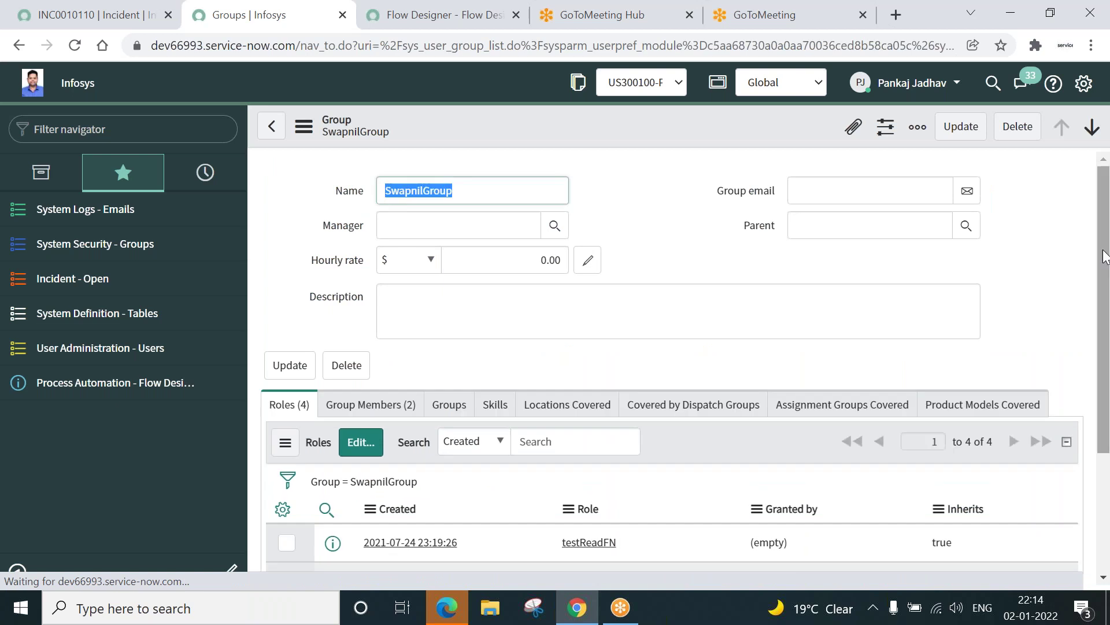
{"action": "scroll", "coordinate": [1105, 256], "scroll_direction": "down", "scroll_amount": 3}
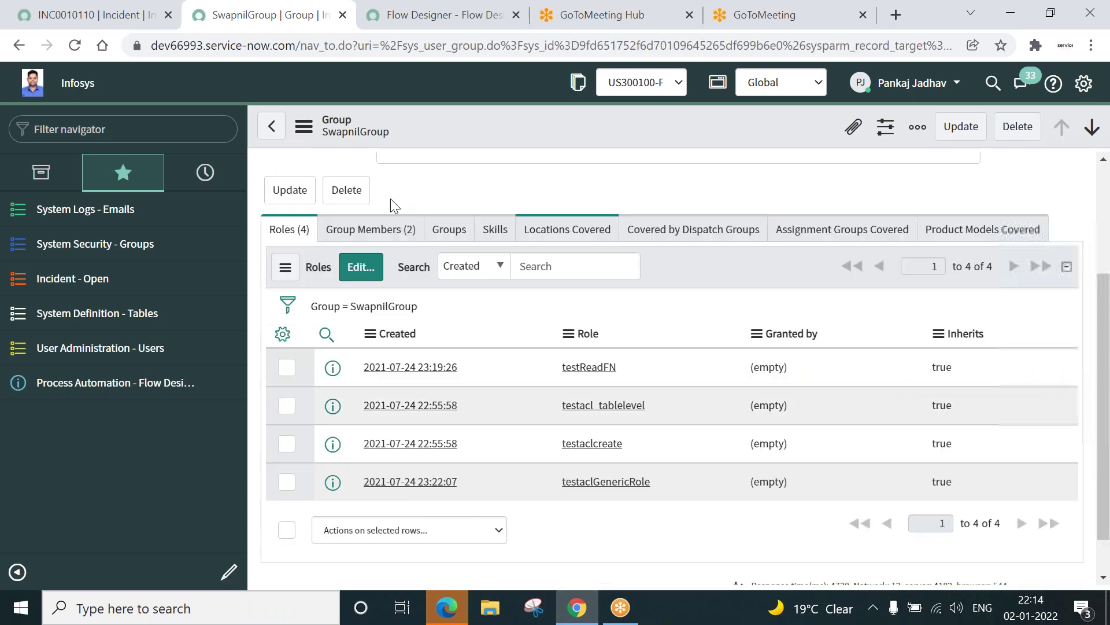
{"action": "left_click", "coordinate": [368, 235]}
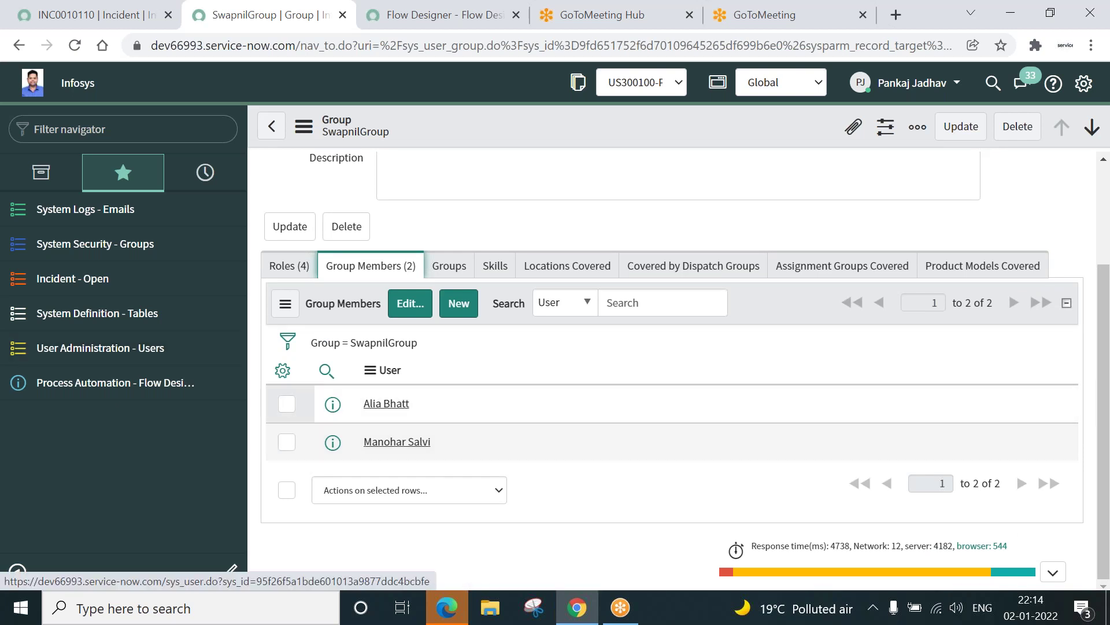
{"action": "left_click", "coordinate": [97, 354]}
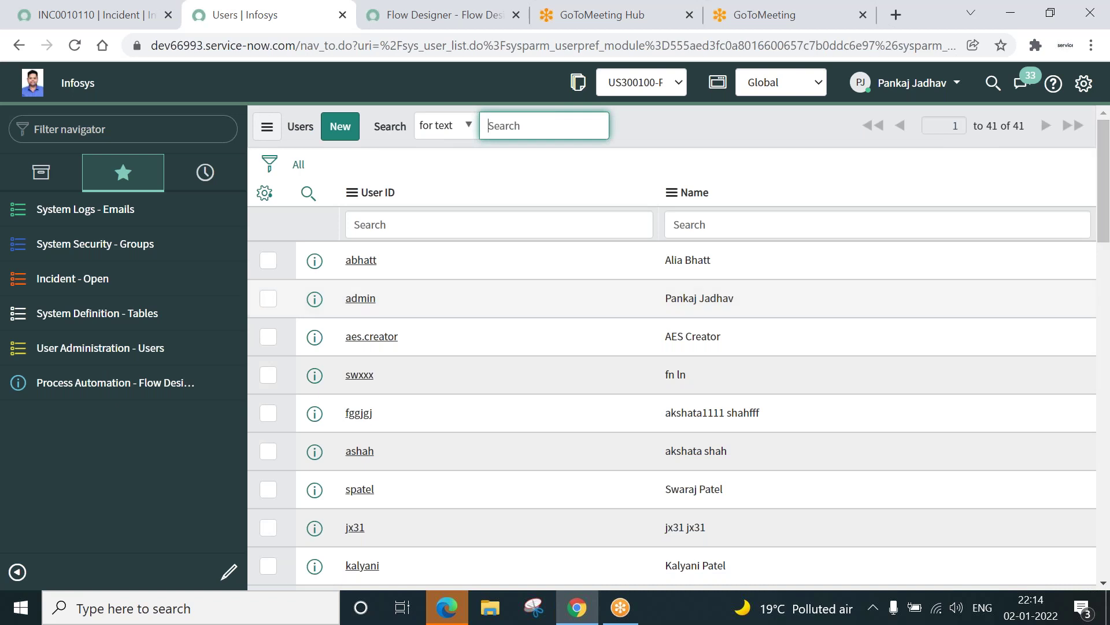
Step: Check the first SwapnilGroup member's email address on their user record
{"action": "left_click", "coordinate": [365, 263]}
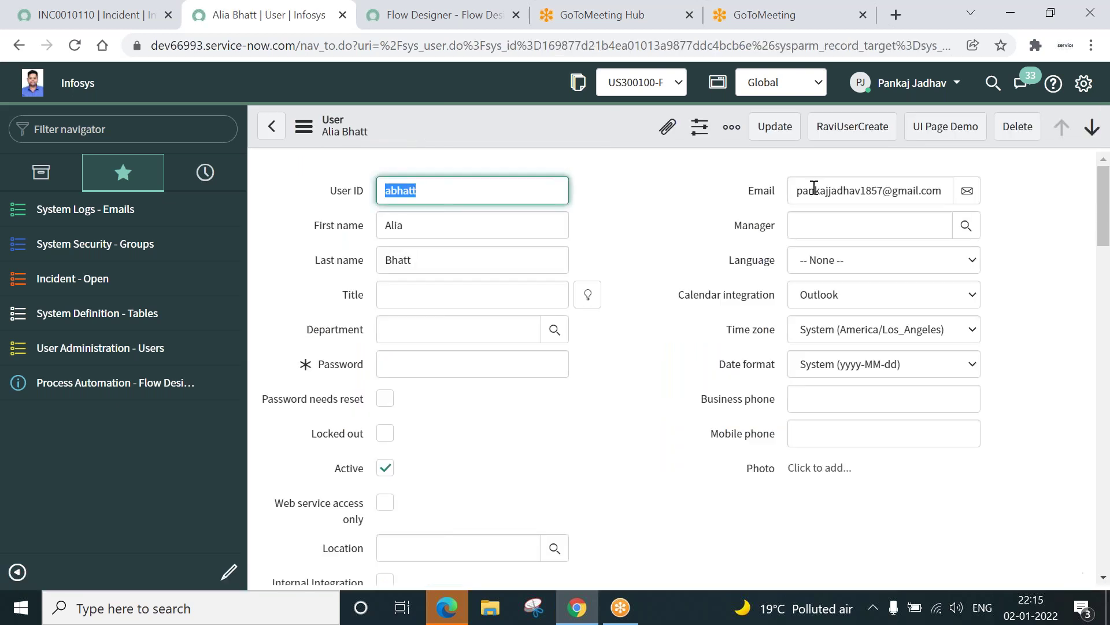
{"action": "left_click", "coordinate": [814, 187]}
{"action": "key", "text": "ctrl+a"}
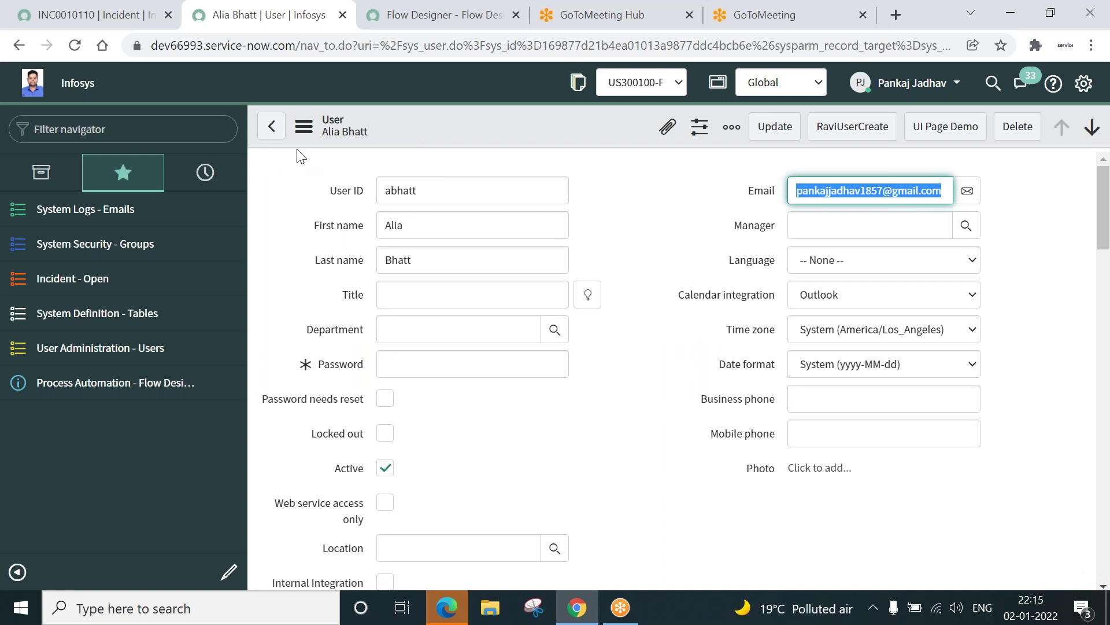
{"action": "left_click", "coordinate": [273, 127]}
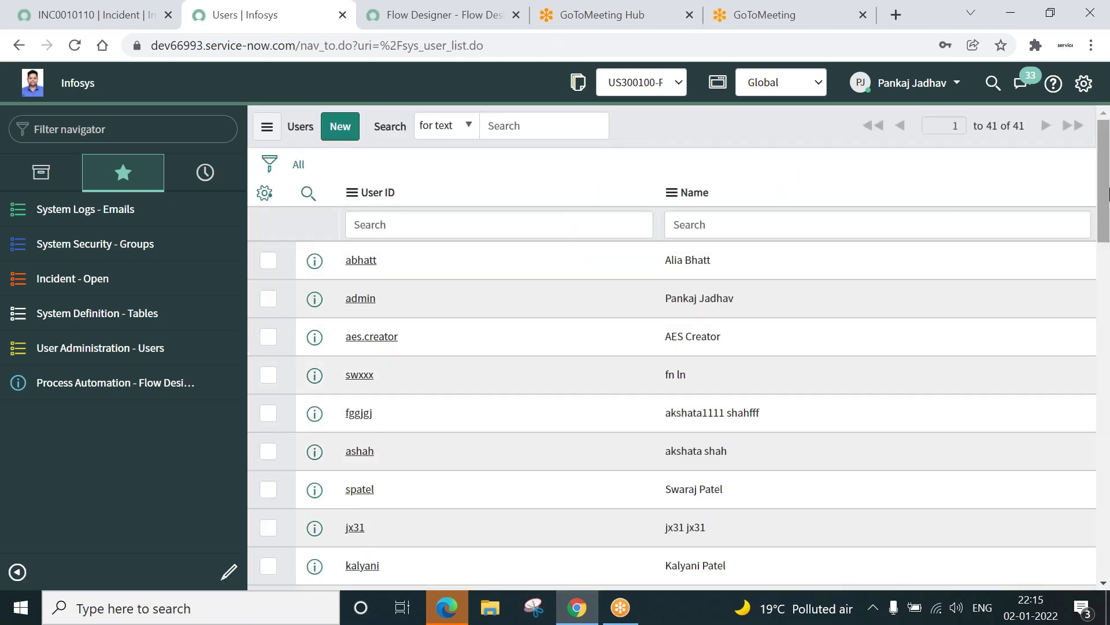
Step: Open the second member's user record and select their email address
{"action": "left_click_drag", "start_coordinate": [1106, 196], "coordinate": [1105, 314]}
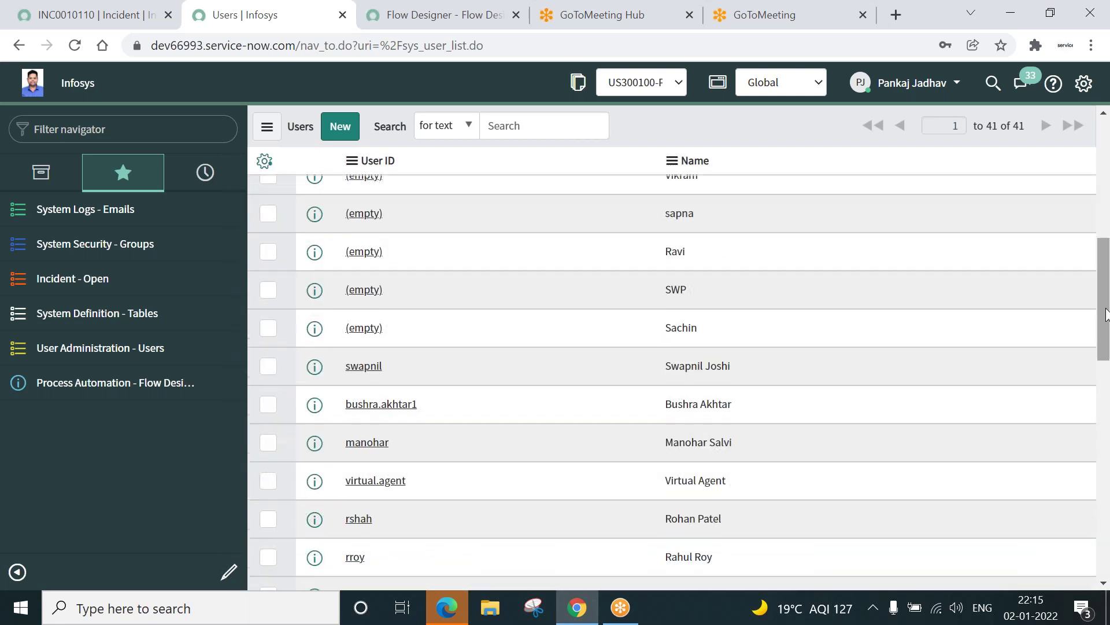
{"action": "left_click", "coordinate": [363, 448]}
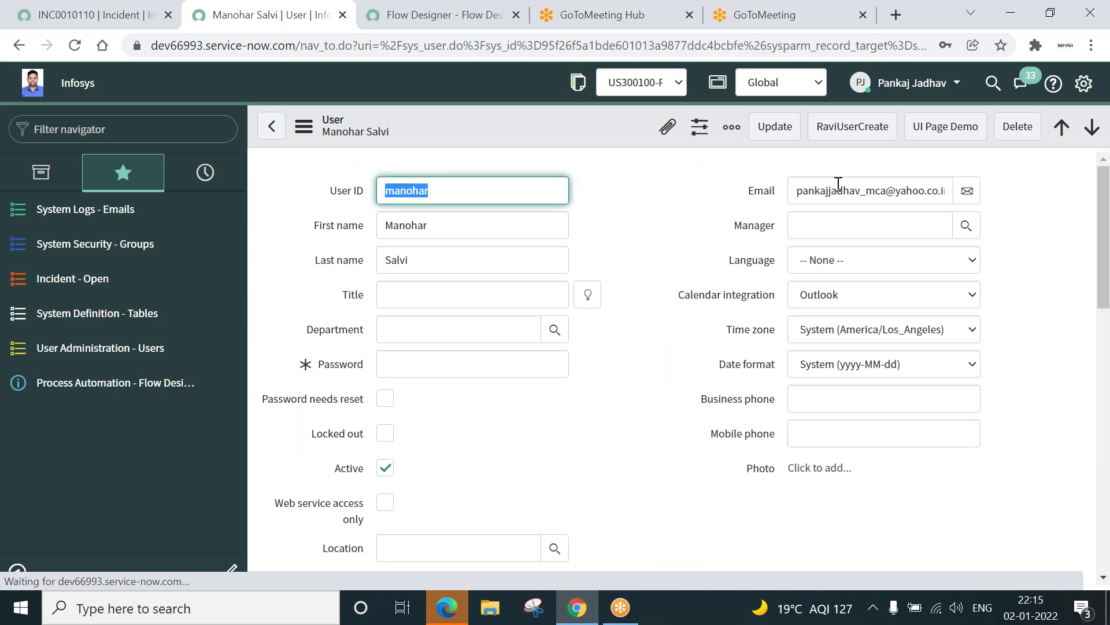
{"action": "triple_click", "coordinate": [838, 182]}
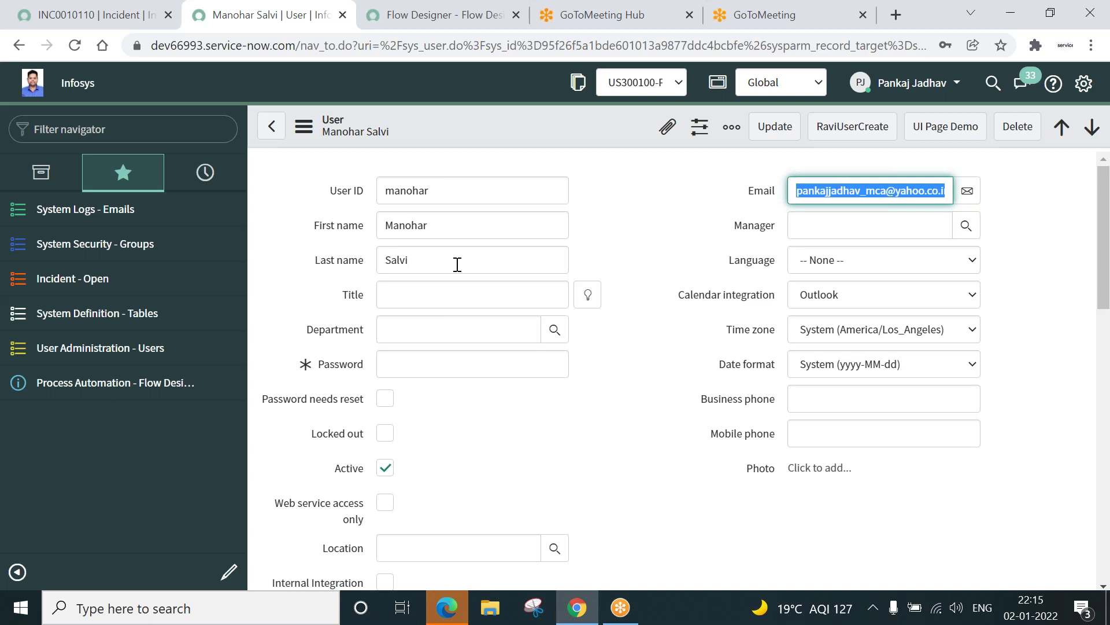
{"action": "left_click", "coordinate": [87, 213]}
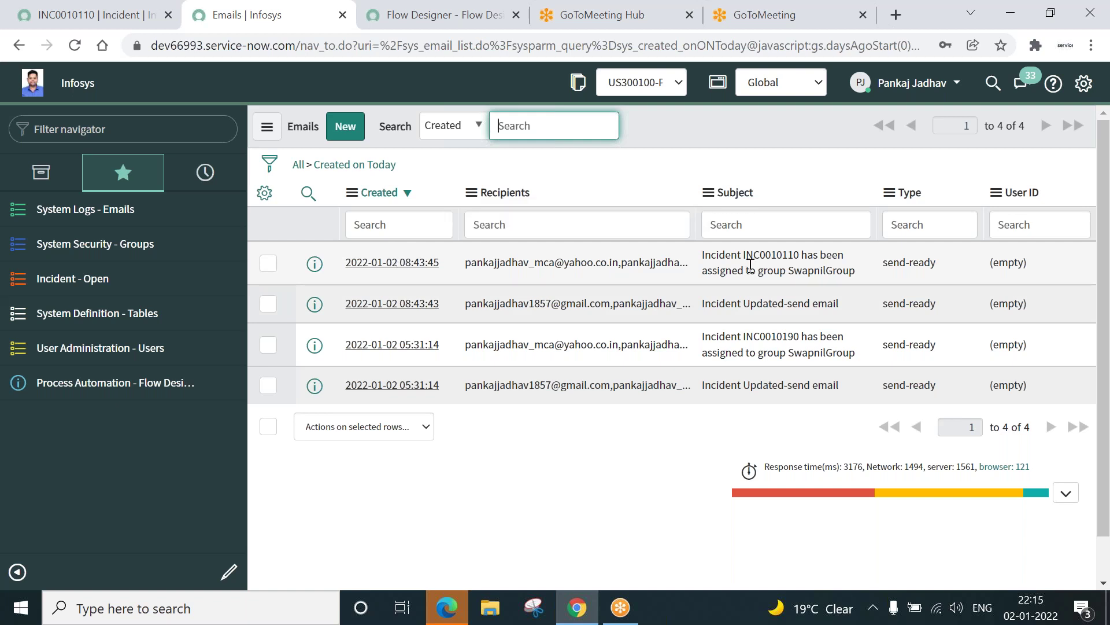
{"action": "left_click", "coordinate": [425, 311]}
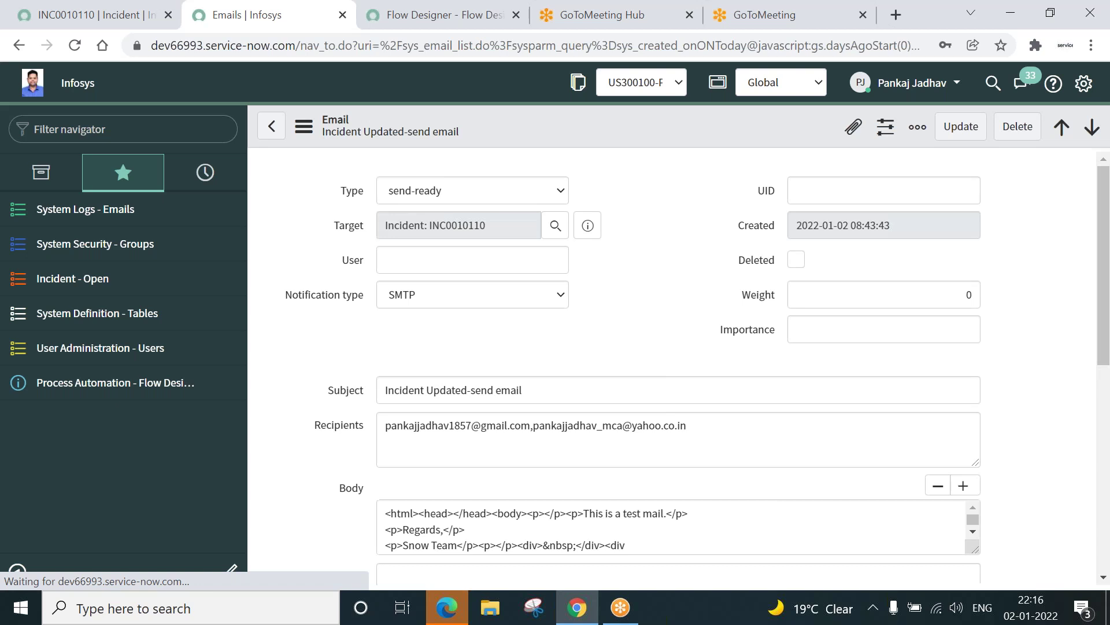
Step: Check the email's 'Incident Updated' subject and its recipient addresses
{"action": "left_click", "coordinate": [553, 389]}
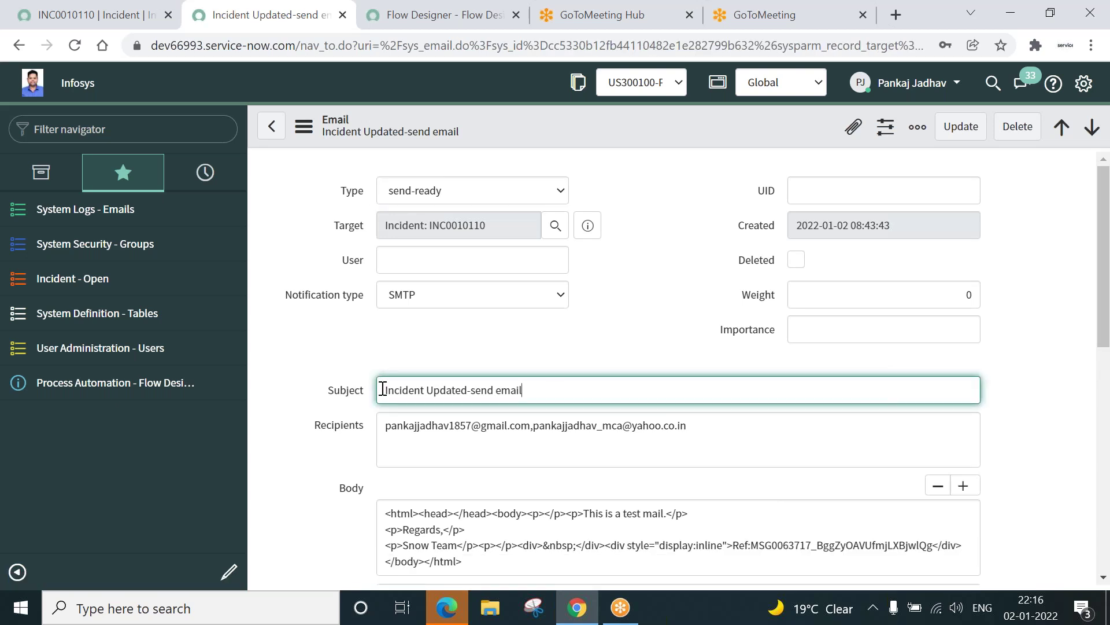
{"action": "left_click_drag", "start_coordinate": [382, 388], "coordinate": [470, 391]}
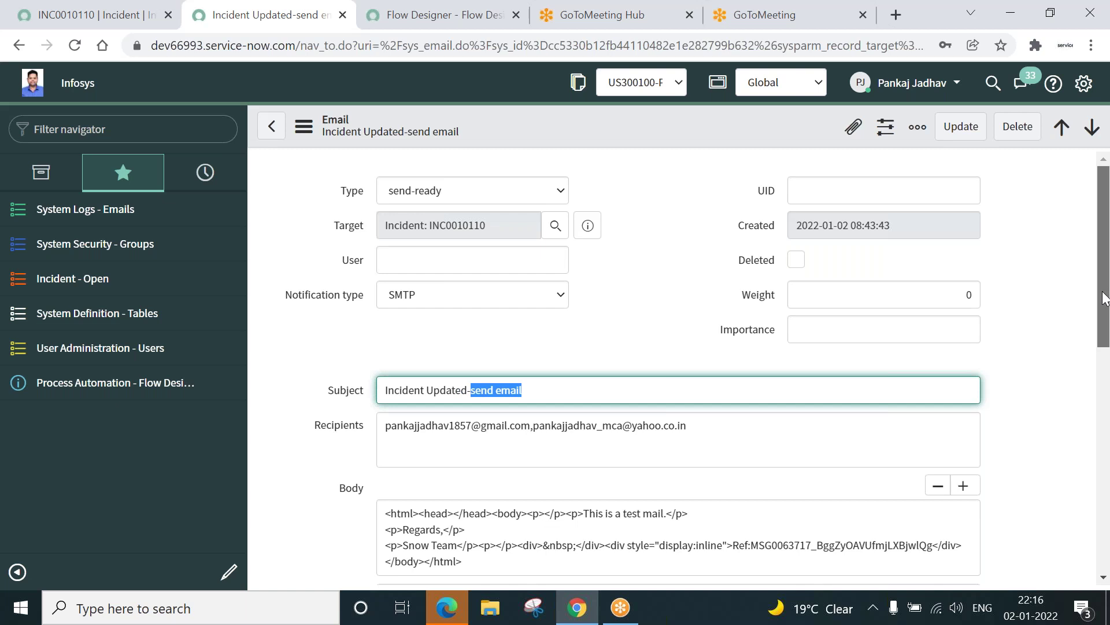
{"action": "scroll", "coordinate": [1103, 298], "scroll_direction": "down", "scroll_amount": 2}
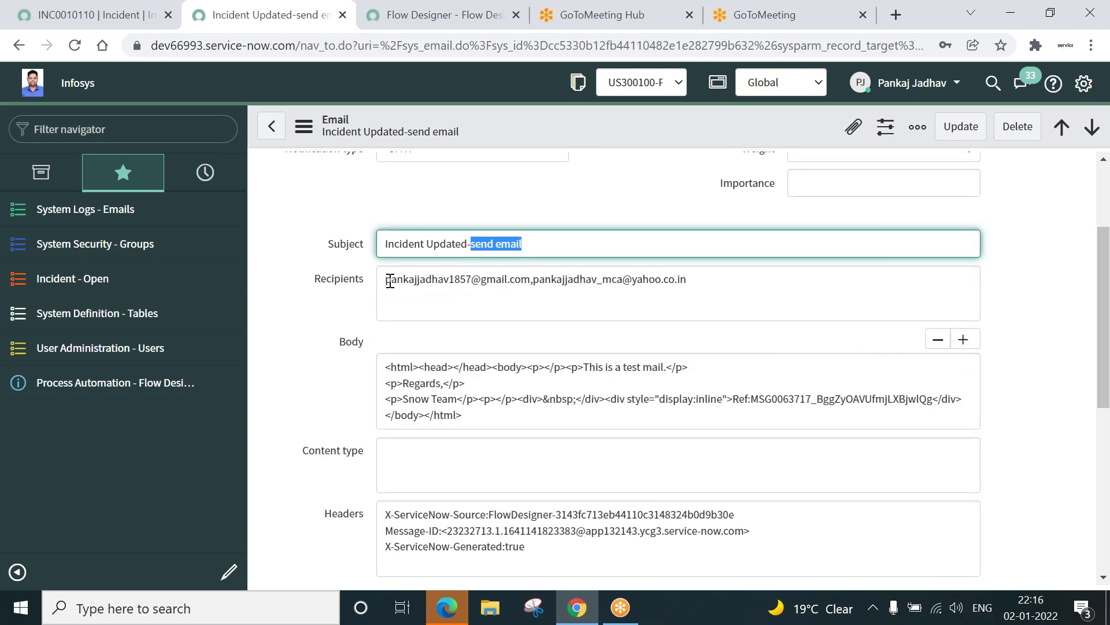
{"action": "left_click_drag", "start_coordinate": [386, 283], "coordinate": [718, 285]}
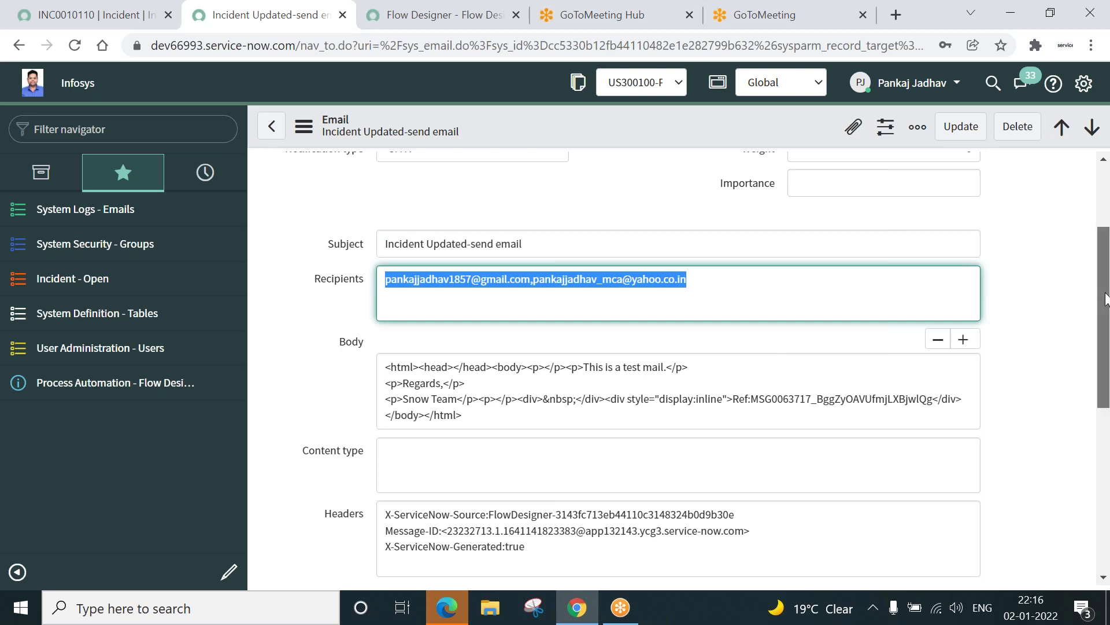
Step: Preview the rendered HTML body of the test mail, then close the preview
{"action": "scroll", "coordinate": [1106, 298], "scroll_direction": "down", "scroll_amount": 2}
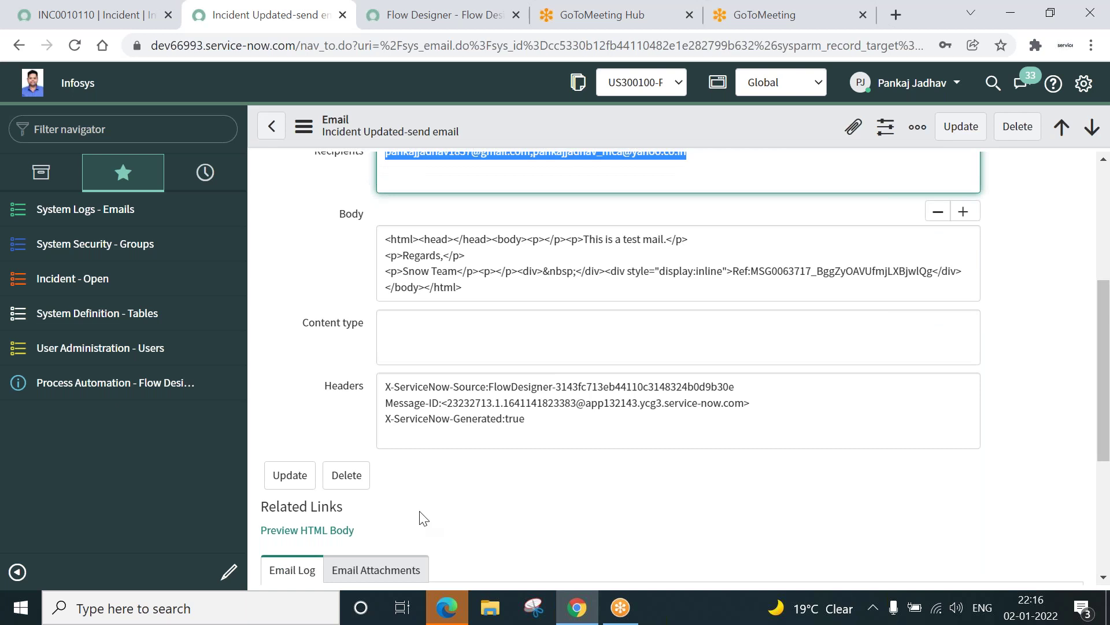
{"action": "left_click", "coordinate": [311, 535]}
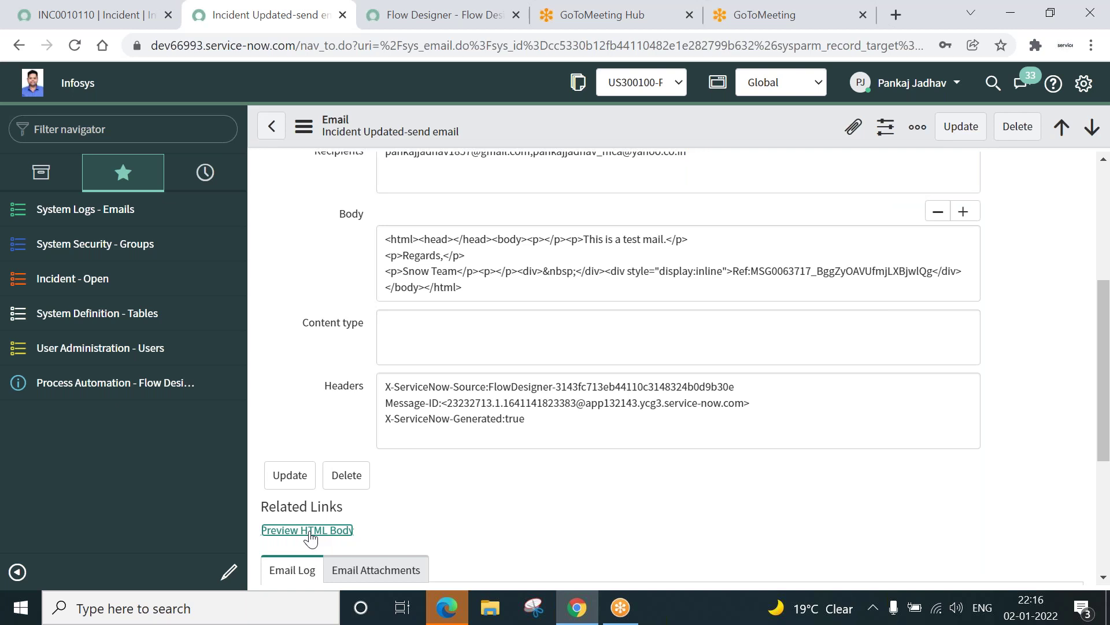
{"action": "left_click", "coordinate": [311, 535]}
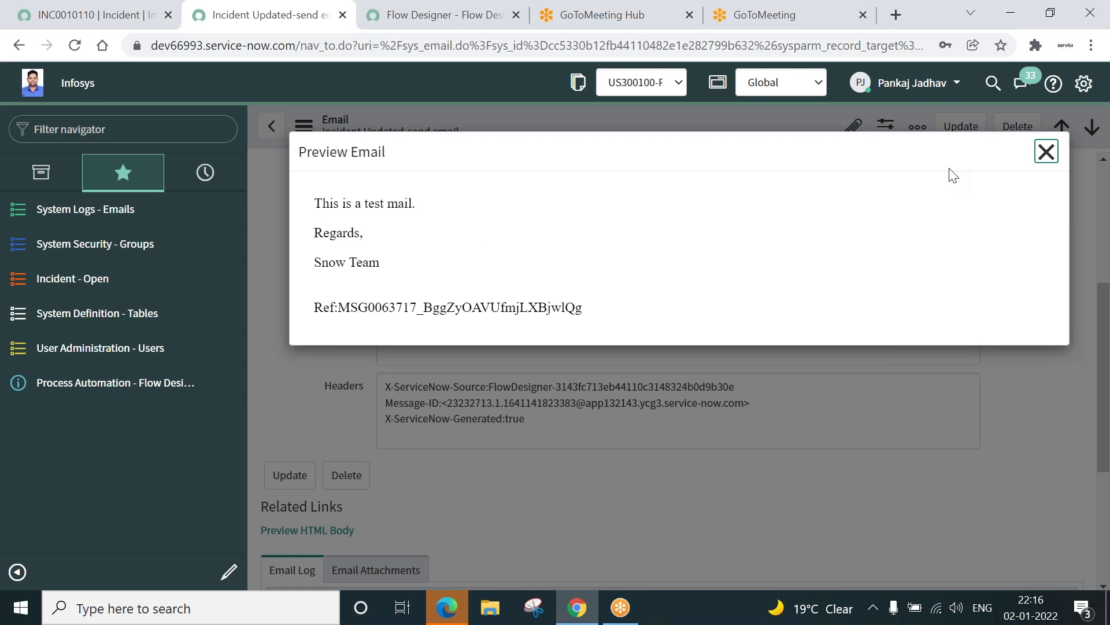
{"action": "left_click", "coordinate": [1045, 153]}
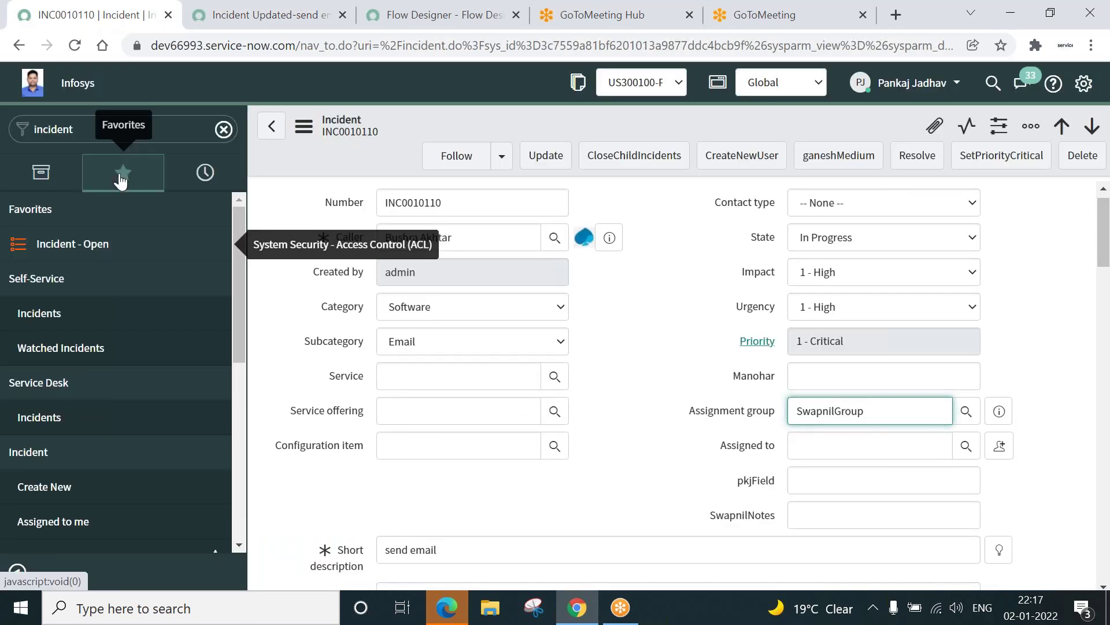
Step: Open PankajSendEmail in Flow Designer and list its executions, showing one Complete run
{"action": "left_click", "coordinate": [121, 176]}
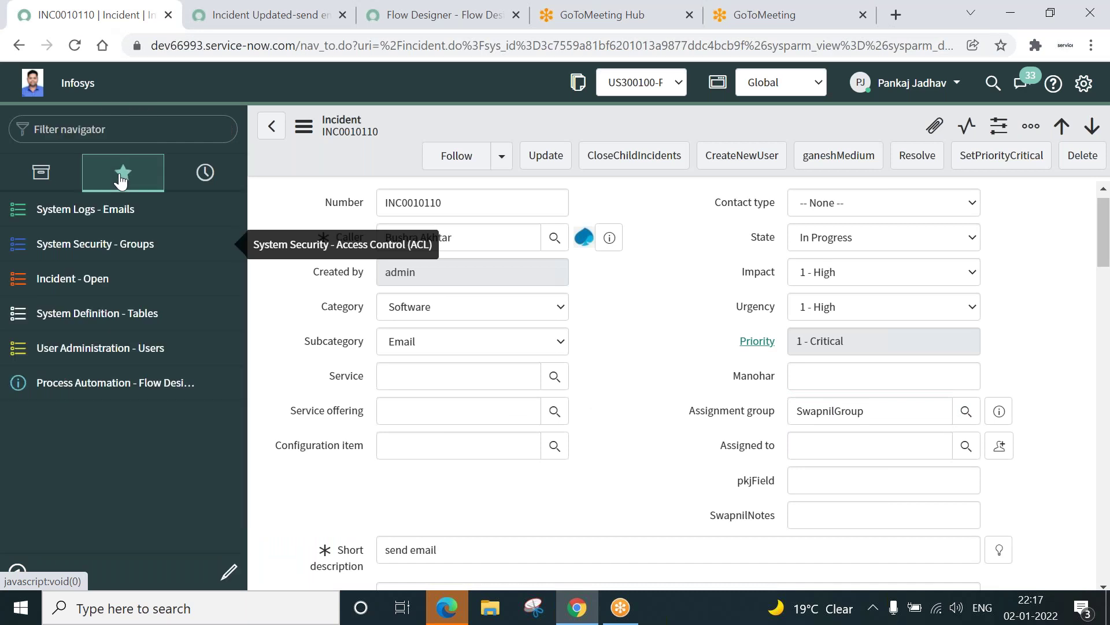
{"action": "left_click", "coordinate": [107, 387]}
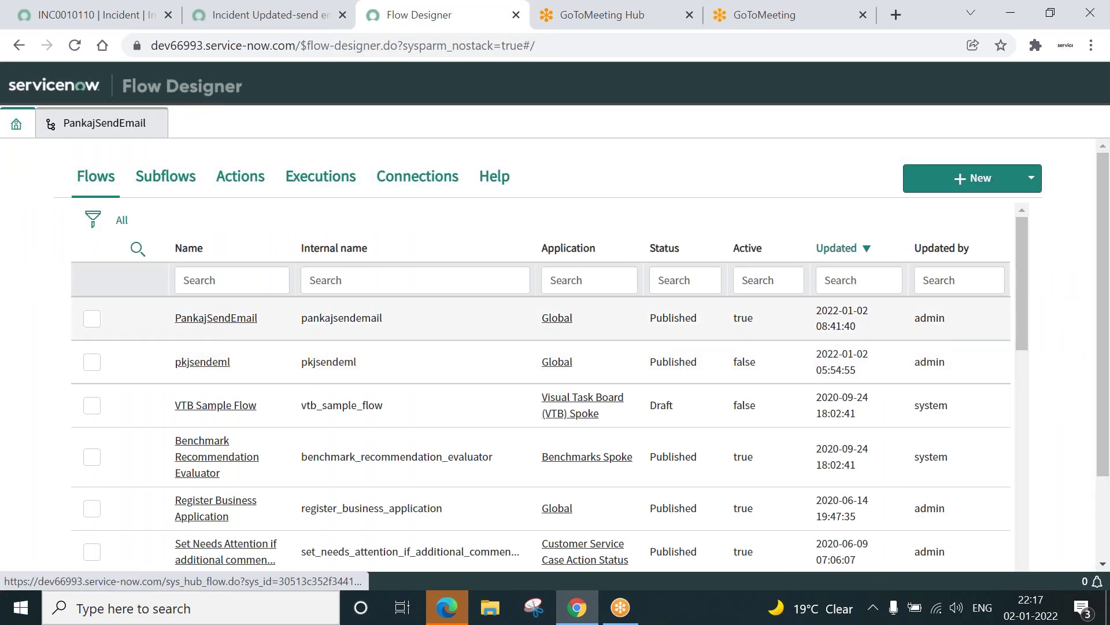
{"action": "left_click", "coordinate": [209, 317]}
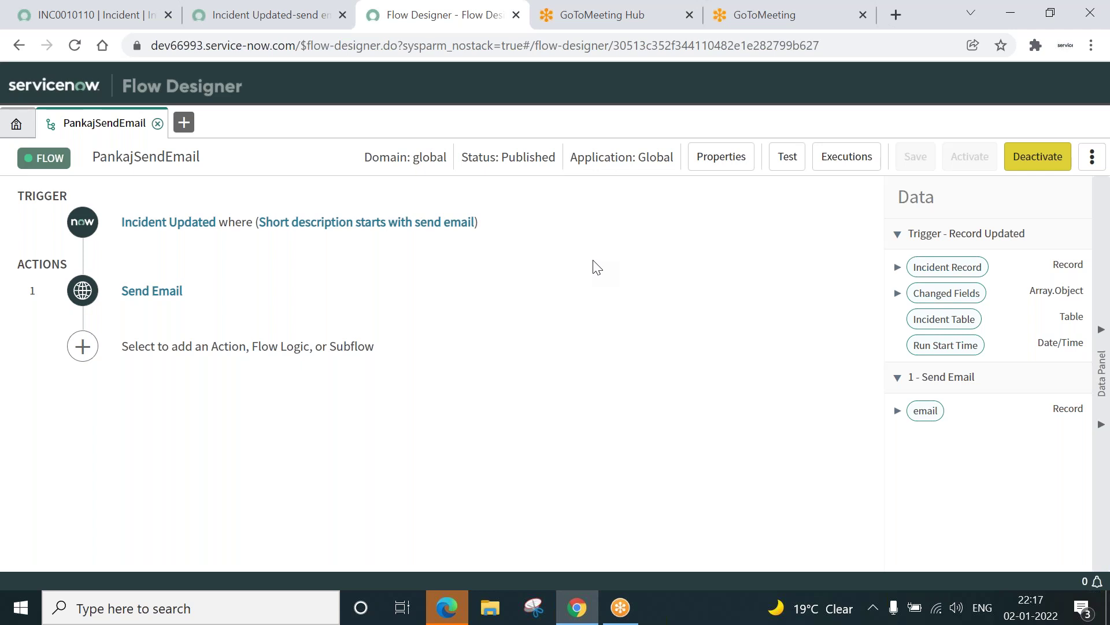
{"action": "left_click", "coordinate": [846, 158]}
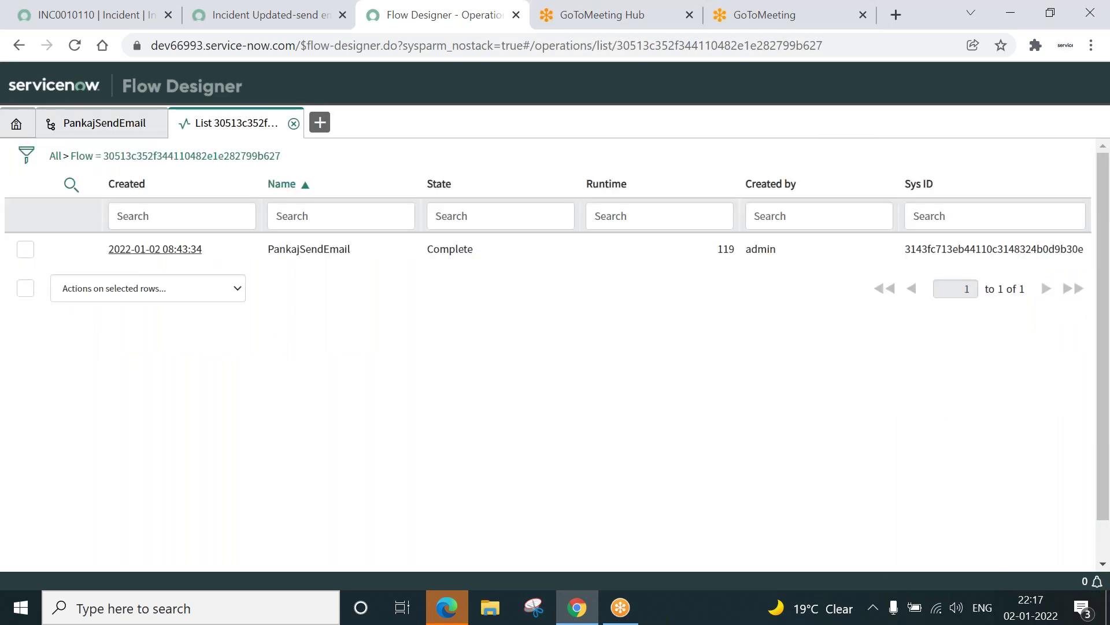
{"action": "left_click", "coordinate": [181, 249]}
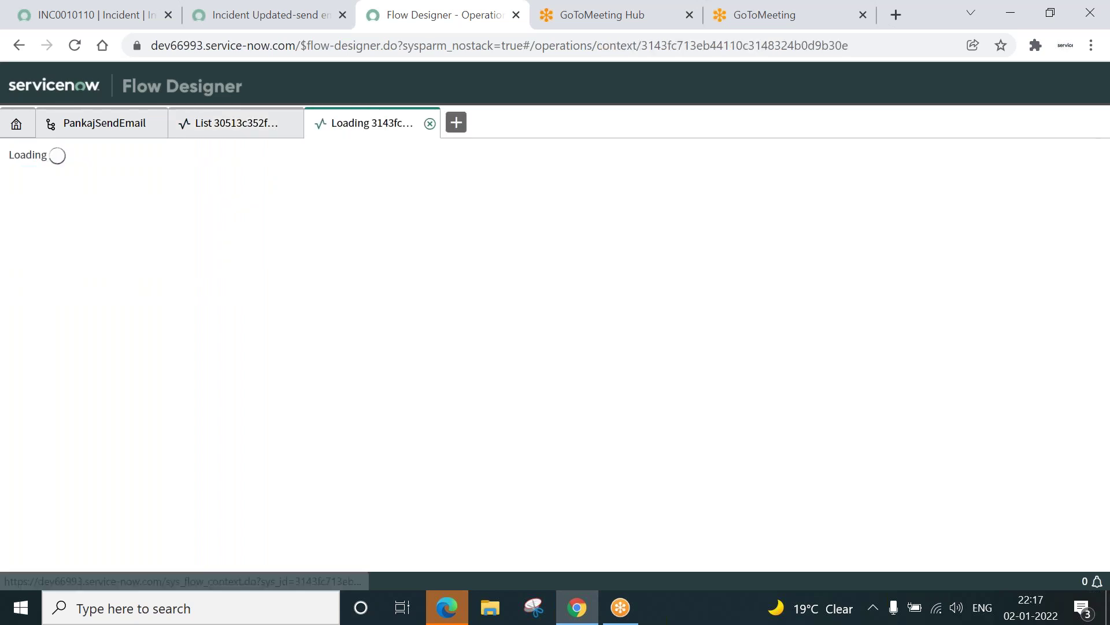